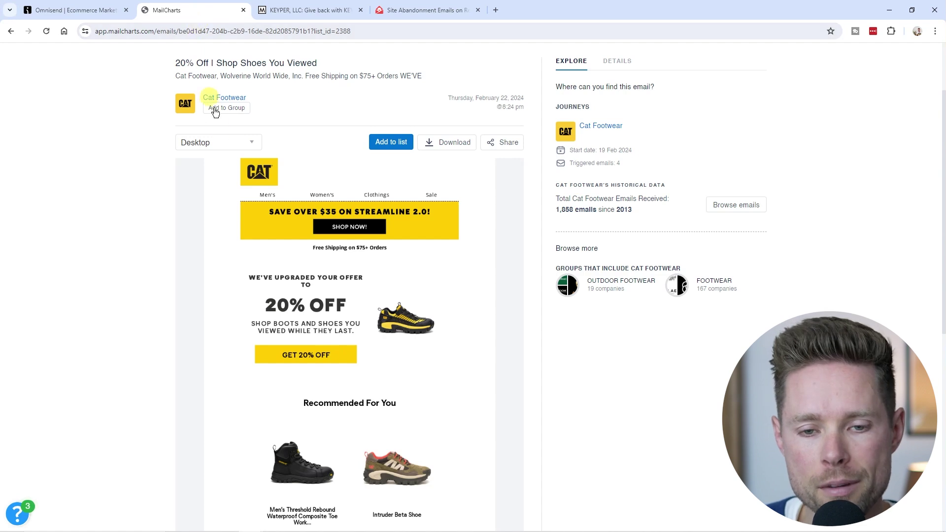
# Step: Highlight the web addresses of the three email inspiration sites: mailcharts.com, the site with the KEYPER email, and reallygoodemails.com
pyautogui.moveTo(154, 30); pyautogui.dragTo(96, 30)
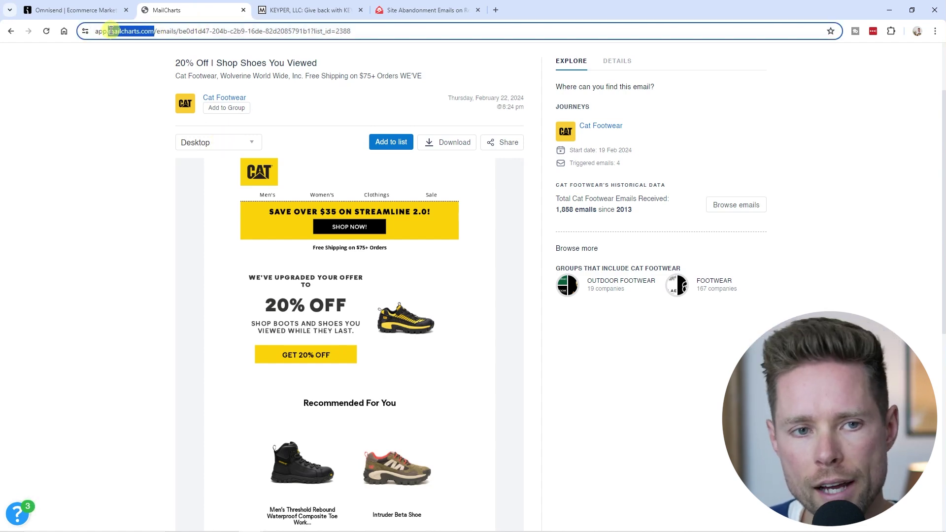
pyautogui.click(319, 10)
pyautogui.moveTo(170, 31); pyautogui.dragTo(96, 31)
pyautogui.click(424, 10)
pyautogui.moveTo(184, 31); pyautogui.dragTo(96, 31)
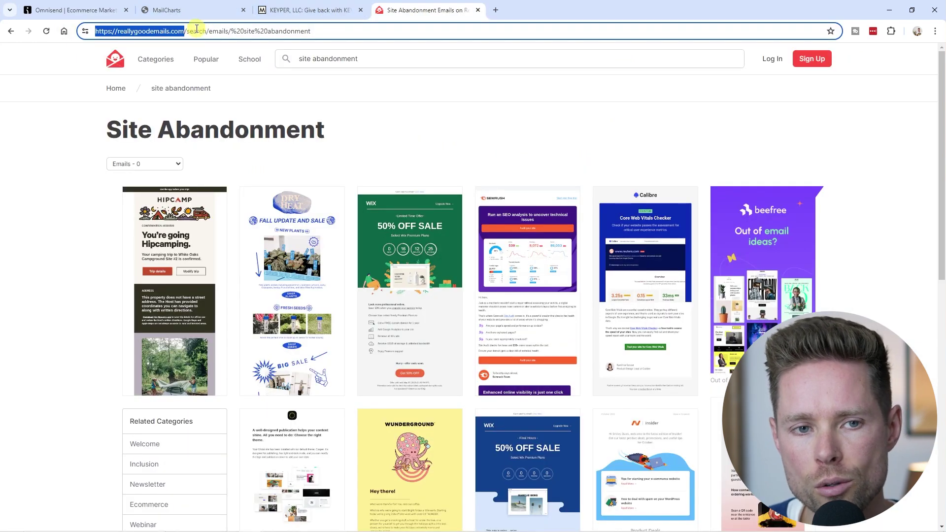
# Step: Return to MailCharts and examine the Cat Footwear browse abandonment email, highlighting its subject line and reading through the offer and recommended products
pyautogui.click(309, 7)
pyautogui.click(197, 9)
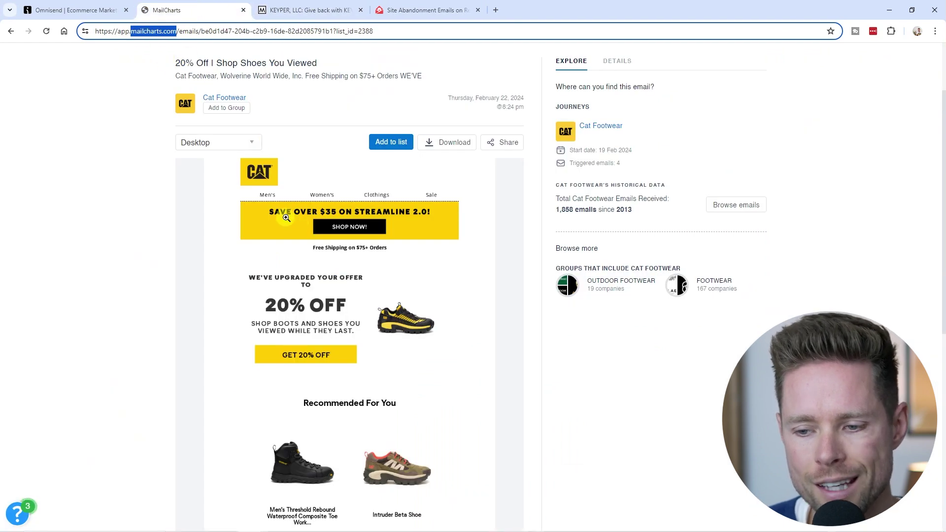
pyautogui.scroll(-1, 284, 232)
pyautogui.scroll(-6, 284, 232)
pyautogui.scroll(2, 285, 226)
pyautogui.scroll(7, 285, 226)
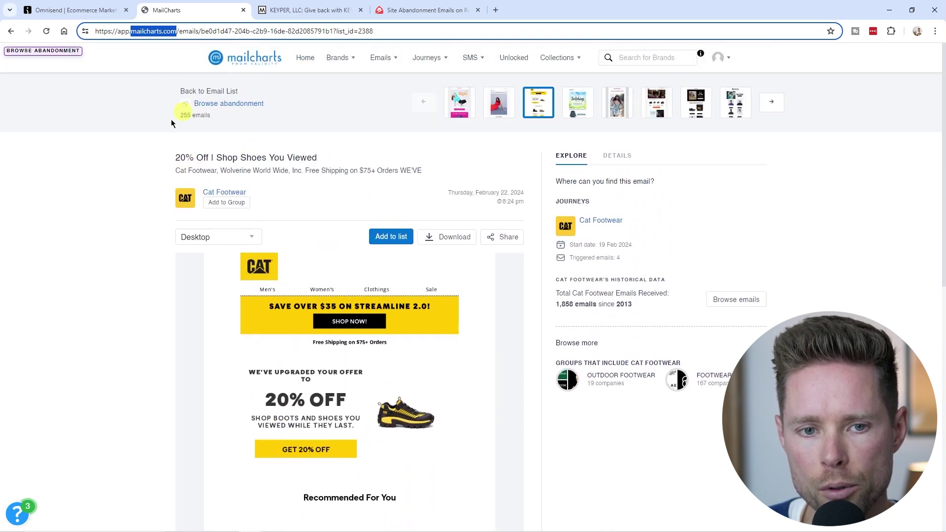
pyautogui.scroll(-1, 303, 154)
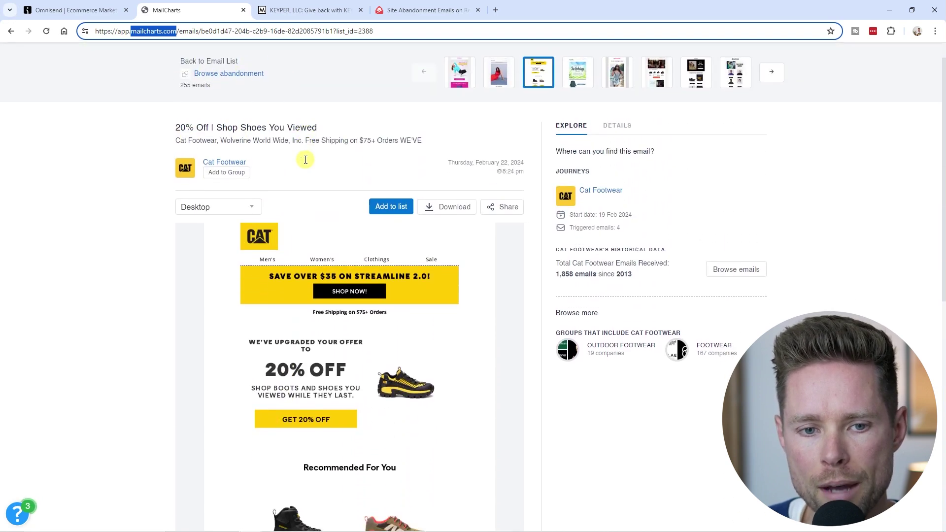
pyautogui.tripleClick(324, 111)
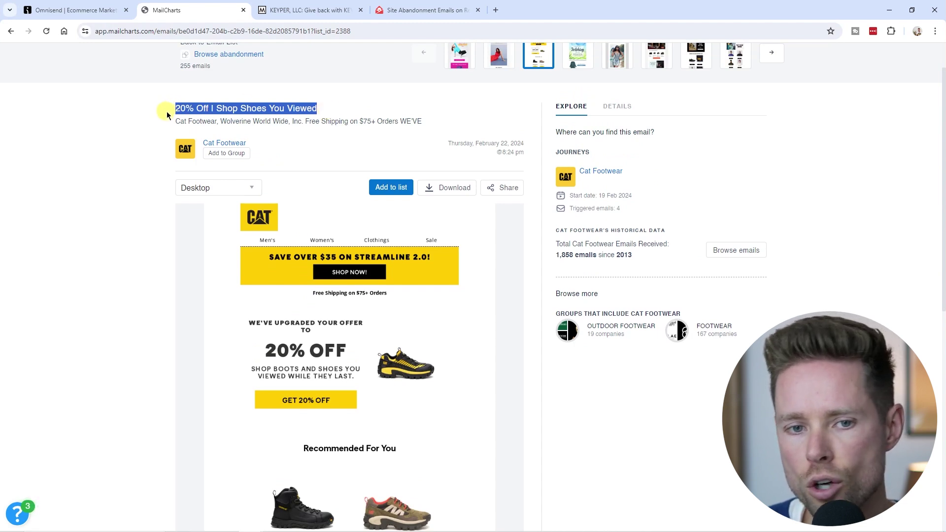
pyautogui.moveTo(324, 107); pyautogui.dragTo(176, 112)
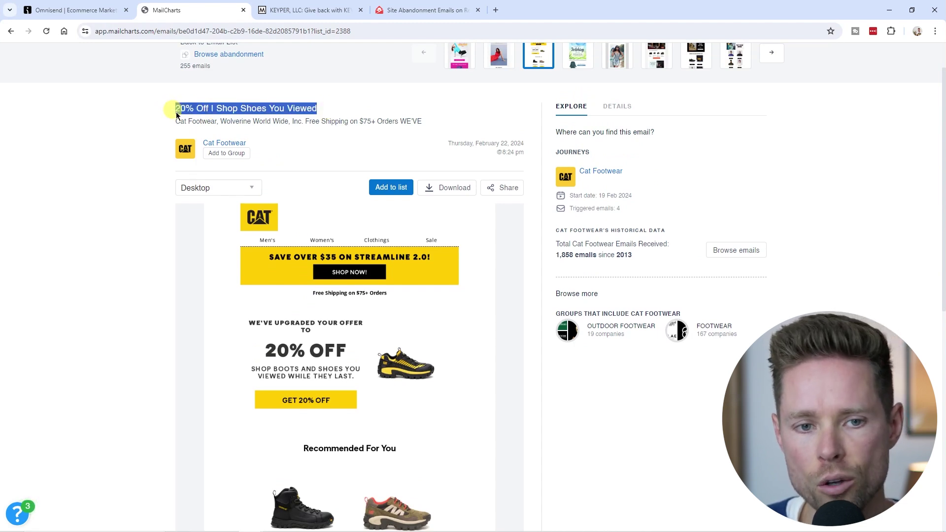
pyautogui.scroll(-1, 288, 127)
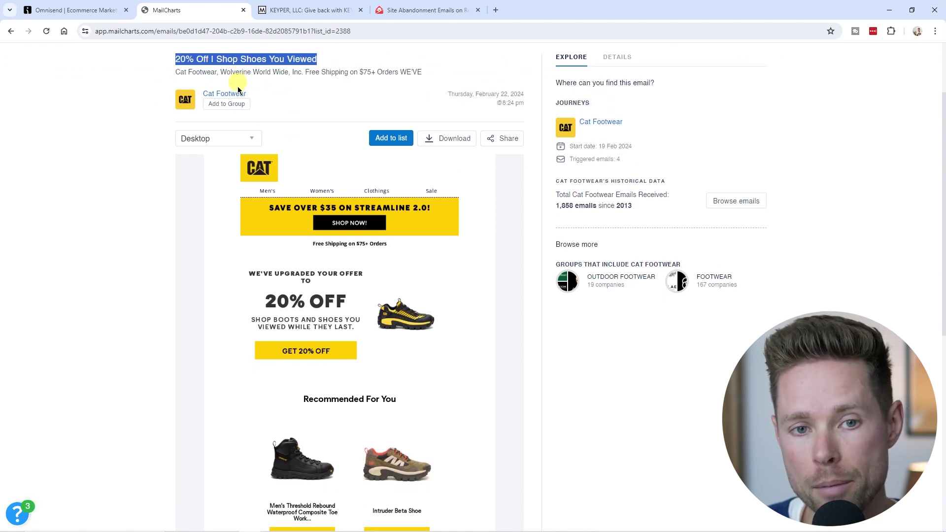
pyautogui.scroll(-2, 253, 187)
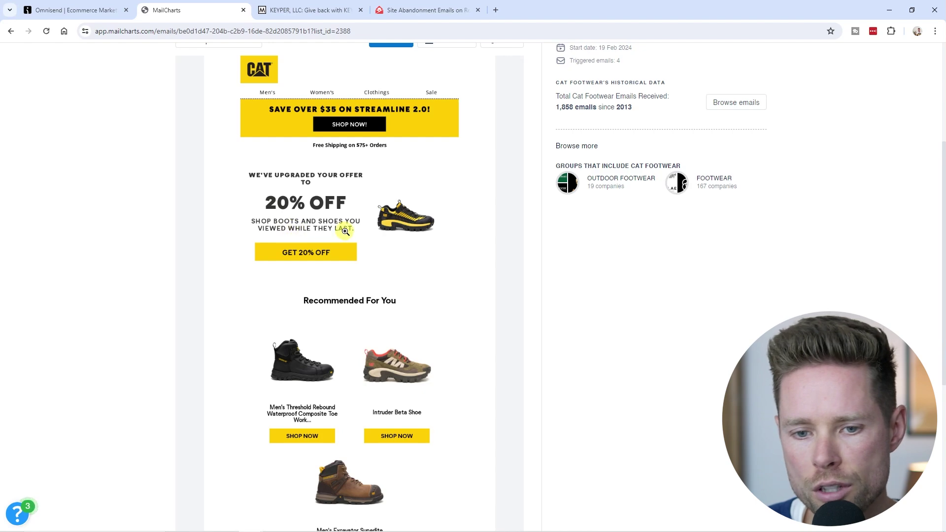
pyautogui.scroll(-6, 359, 240)
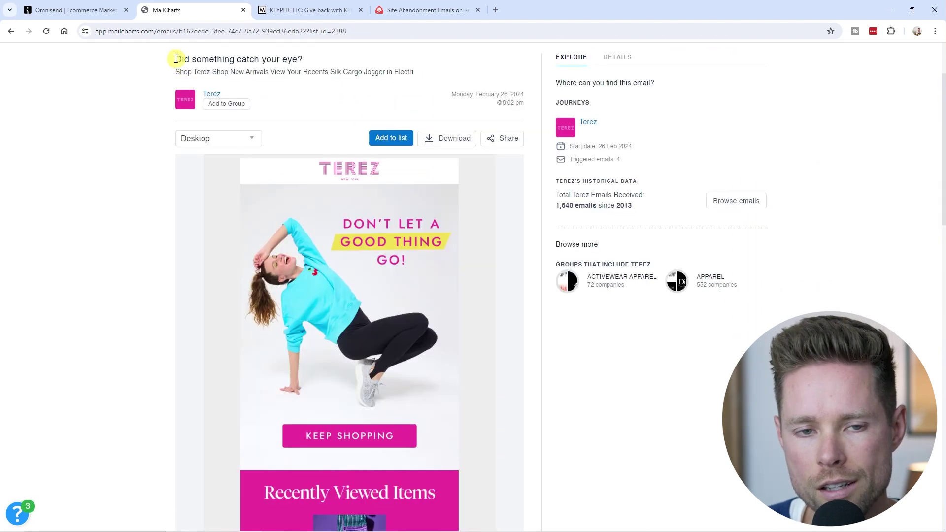
# Step: Examine the Terez email from its subject line through the recently viewed items and the "More Styles Picked For You" section
pyautogui.moveTo(176, 58); pyautogui.dragTo(319, 64)
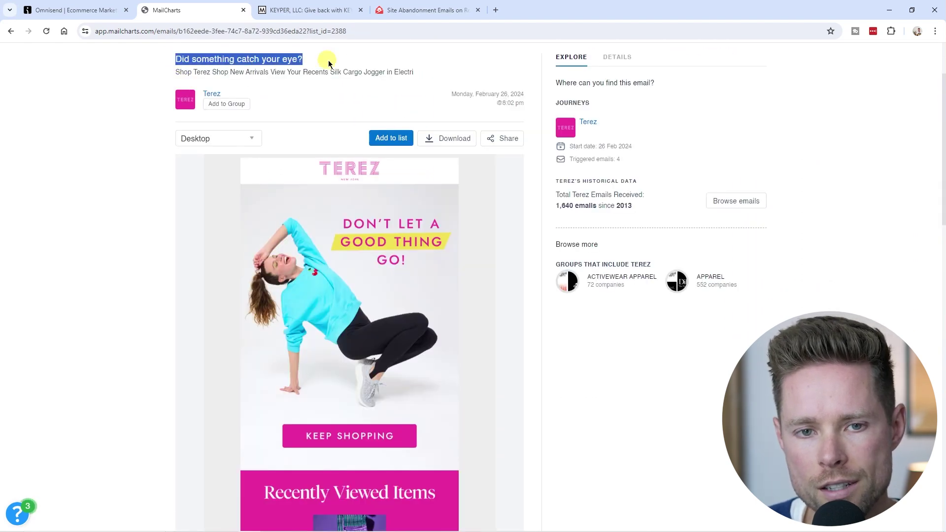
pyautogui.scroll(-5, 361, 84)
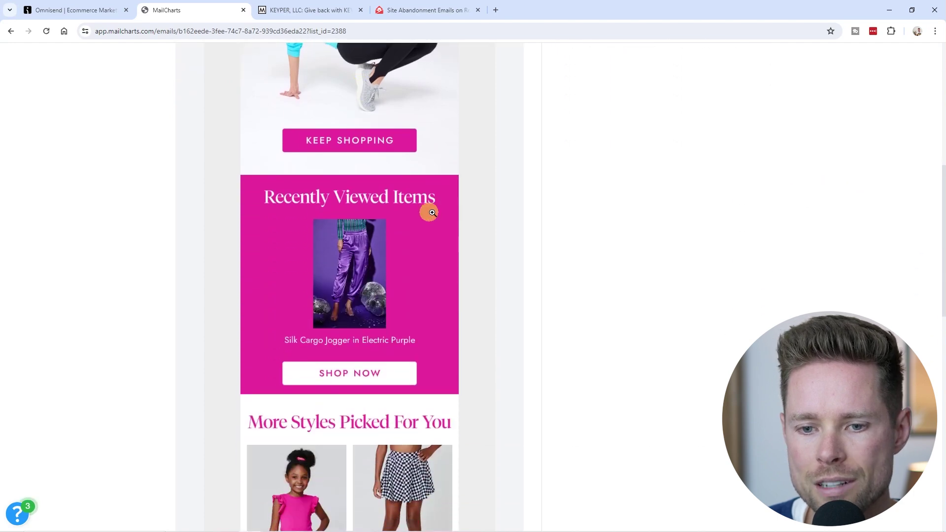
pyautogui.scroll(-2, 401, 197)
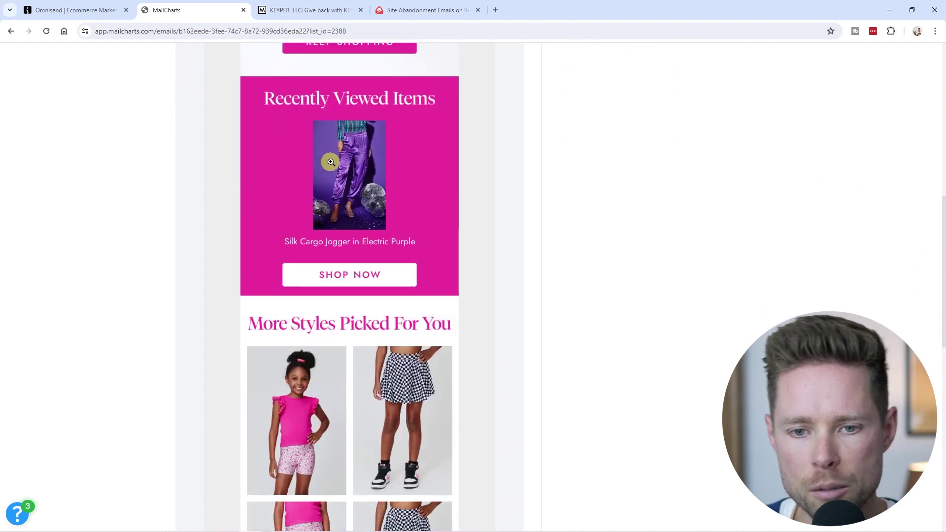
pyautogui.scroll(1, 336, 163)
pyautogui.scroll(-2, 342, 183)
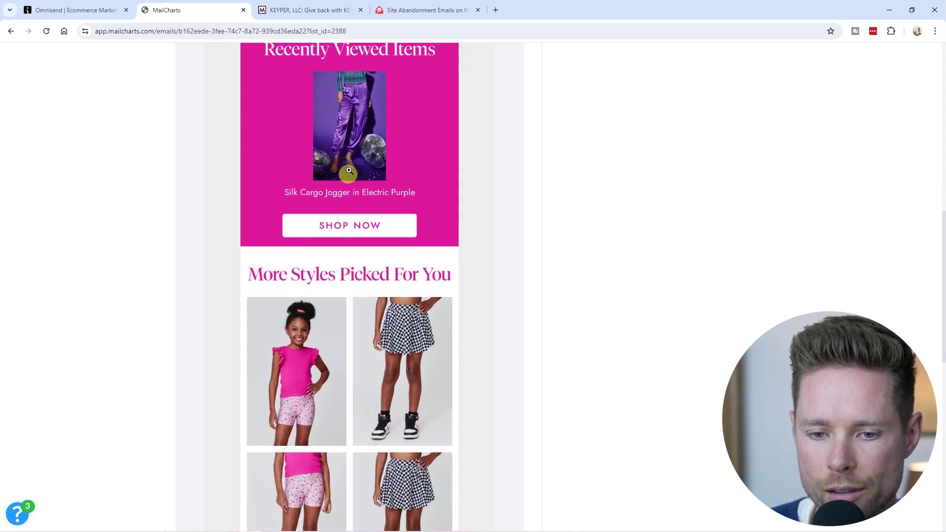
pyautogui.scroll(-3, 309, 234)
pyautogui.scroll(-4, 401, 237)
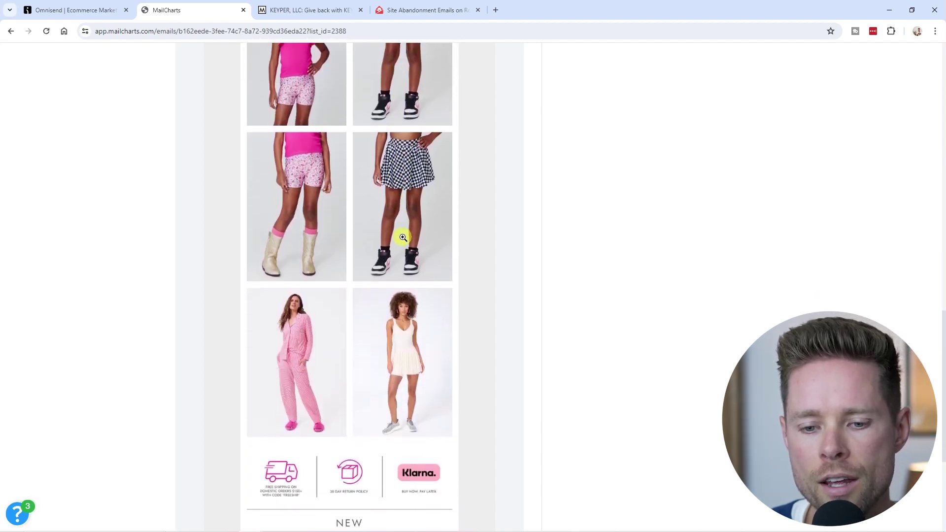
pyautogui.scroll(3, 381, 265)
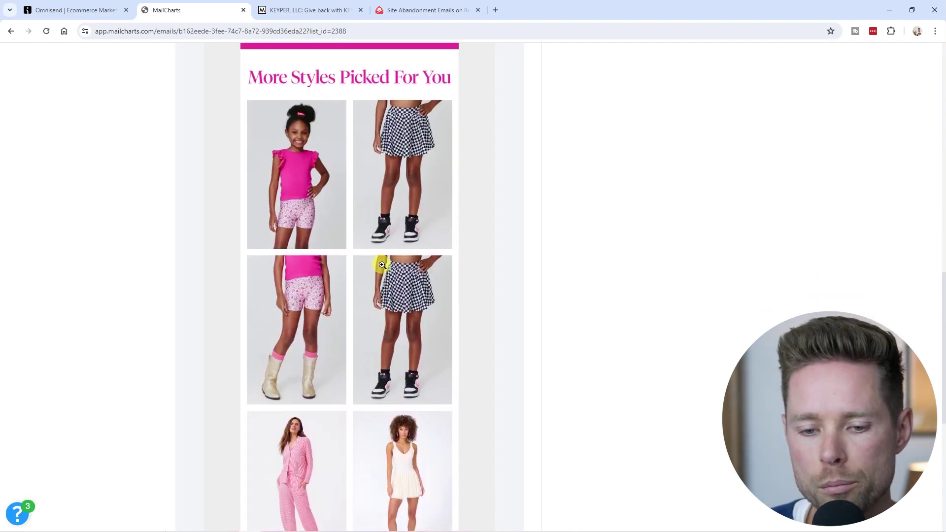
pyautogui.scroll(4, 382, 265)
pyautogui.scroll(-4, 399, 231)
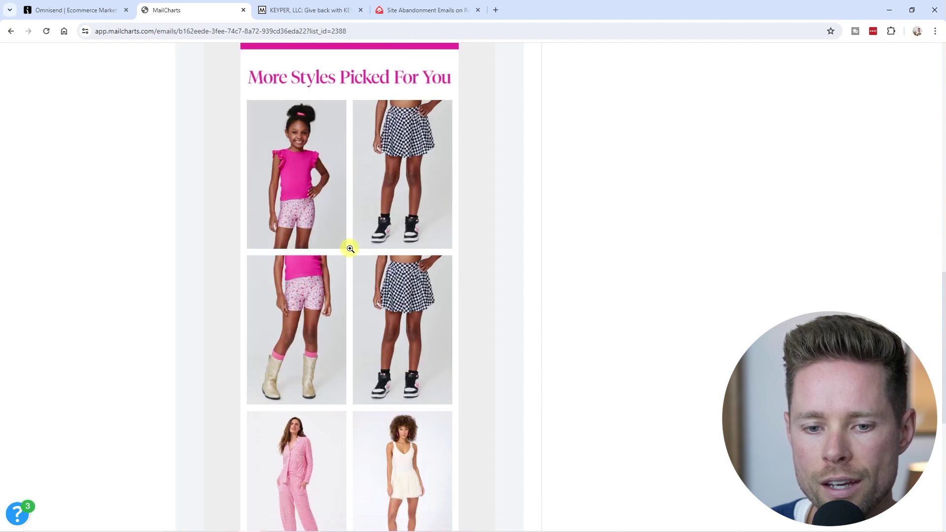
pyautogui.scroll(13, 350, 249)
# Step: Go back to the Browse abandonment collection and skim its email examples
pyautogui.hotkey('alt', 'Left')
pyautogui.scroll(-12, 444, 335)
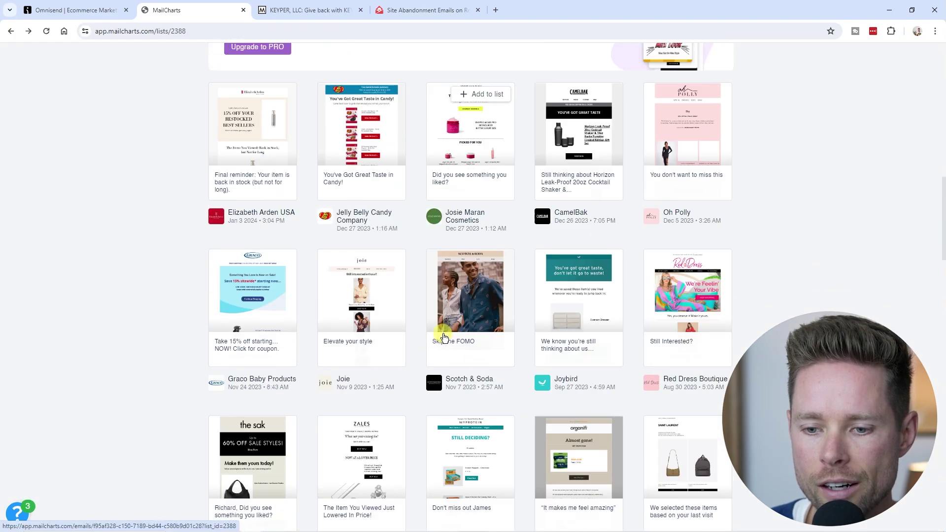
pyautogui.scroll(15, 444, 338)
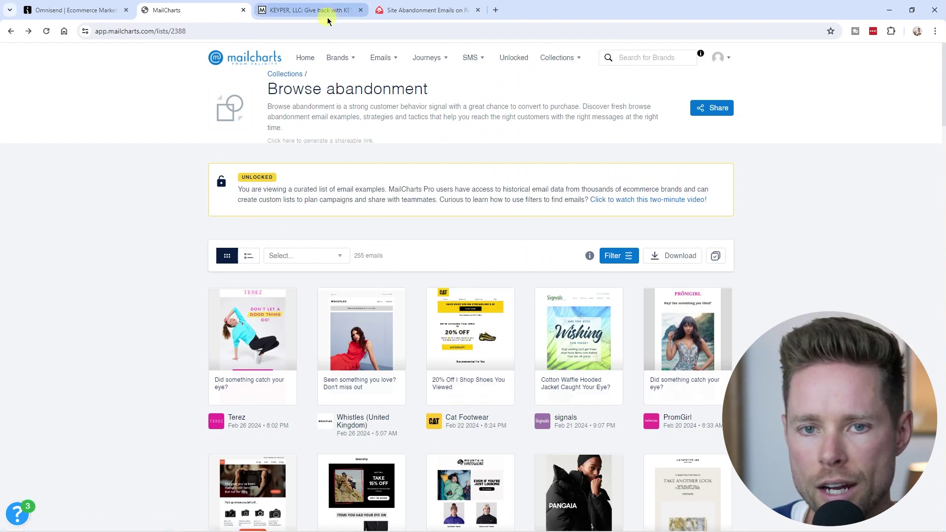
# Step: Switch to Omnisend, open the list of automation workflows, and look through the existing ones
pyautogui.click(44, 10)
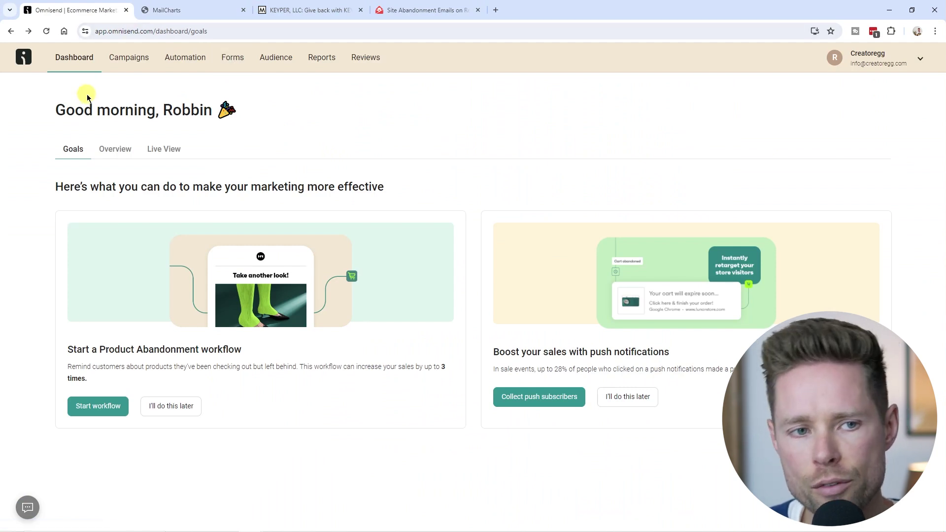
pyautogui.click(185, 59)
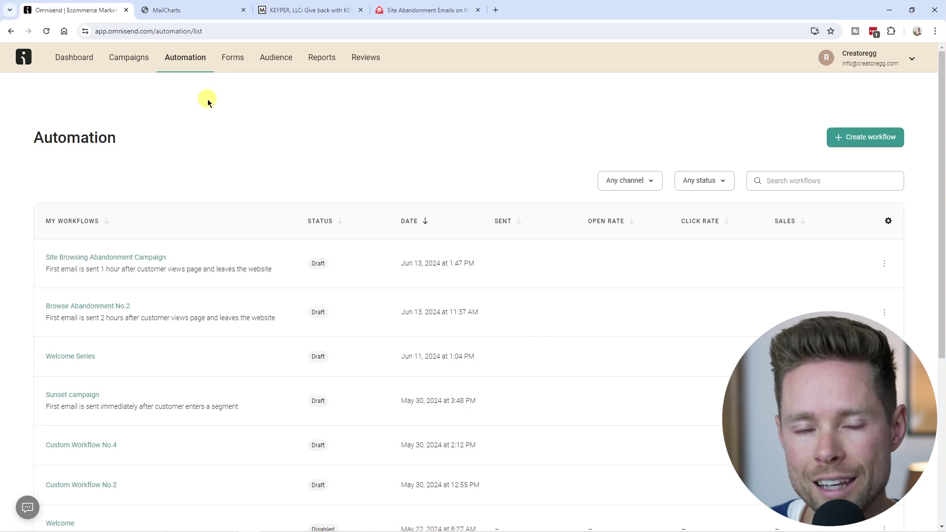
pyautogui.scroll(-6, 173, 273)
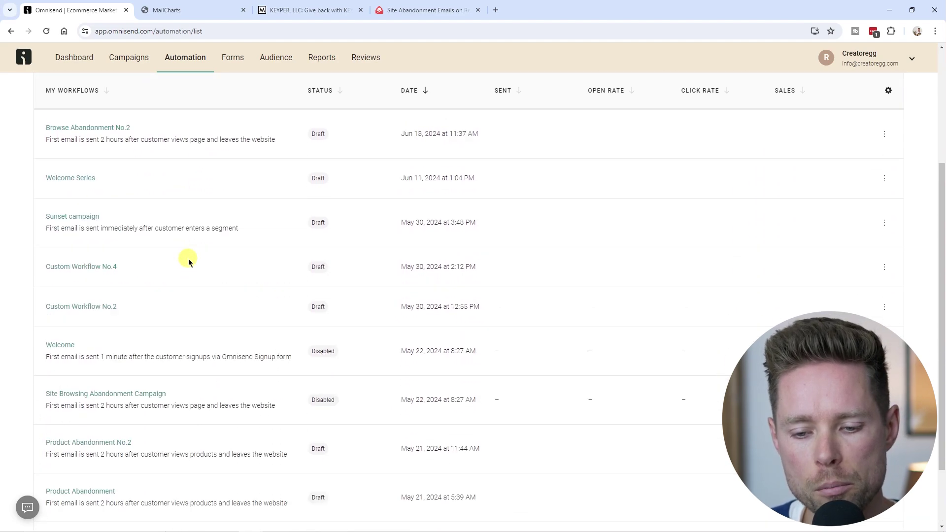
pyautogui.scroll(6, 186, 256)
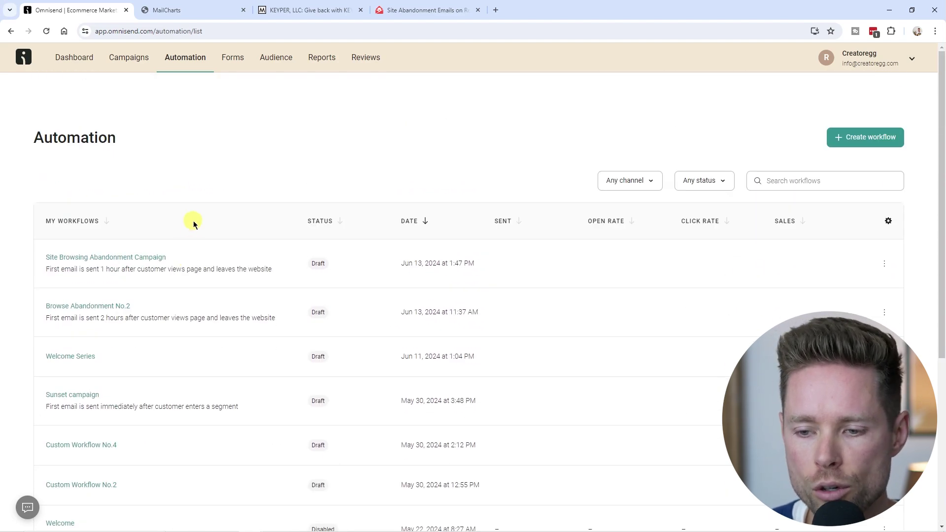
# Step: Create a workflow from the pre-built Product Abandonment template, searching the templates for "browse"
pyautogui.click(869, 140)
pyautogui.moveTo(333, 158); pyautogui.dragTo(366, 159)
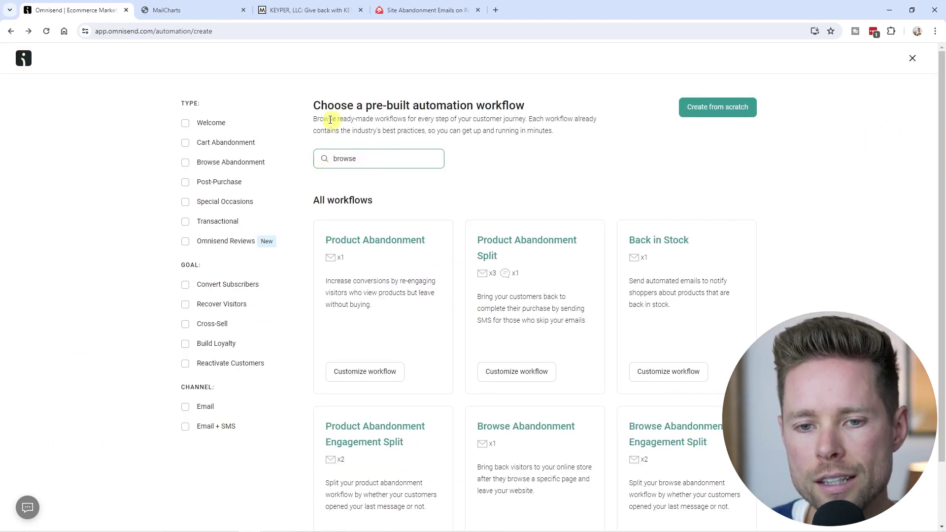
pyautogui.scroll(-2, 359, 224)
pyautogui.scroll(2, 349, 187)
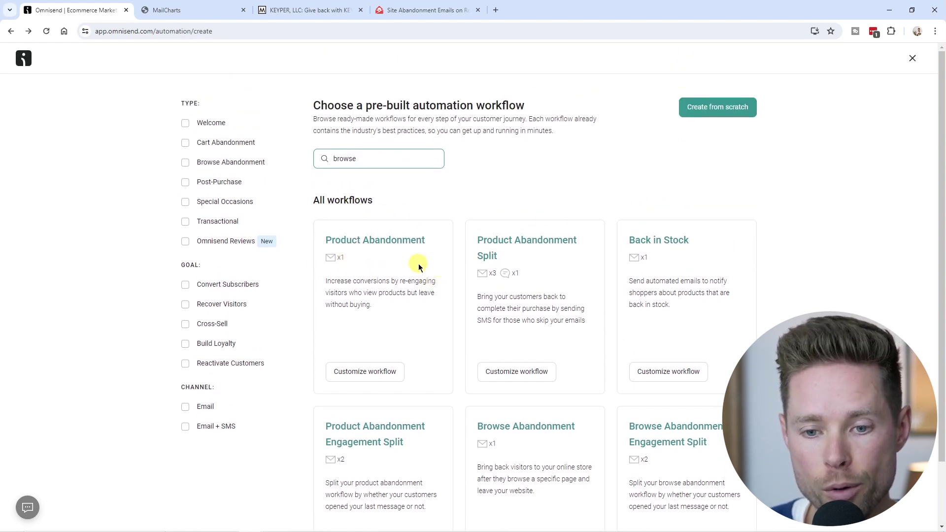
pyautogui.scroll(-2, 420, 268)
pyautogui.click(348, 173)
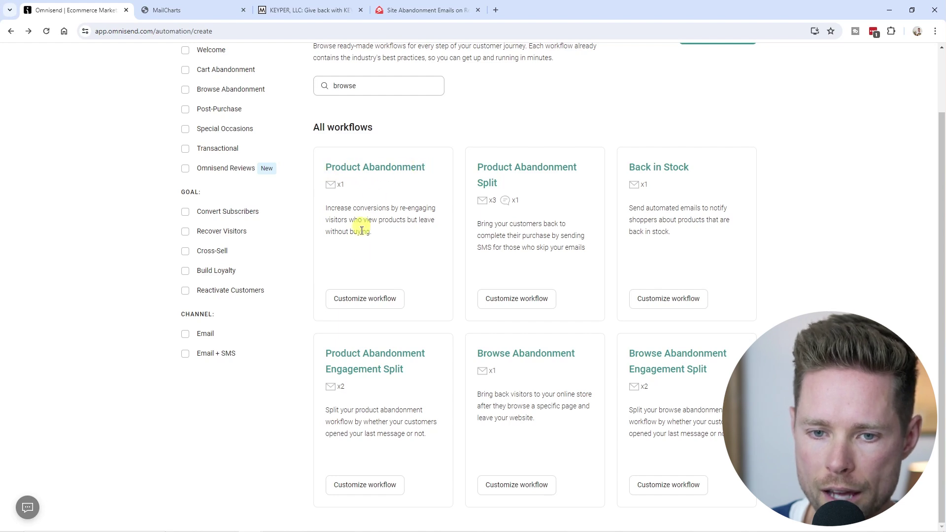
pyautogui.click(379, 301)
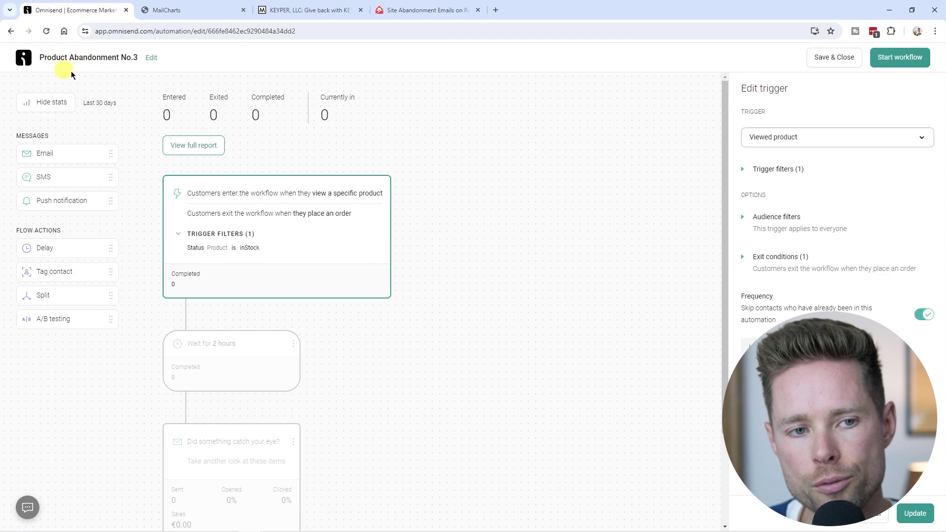
# Step: Rename the workflow as "Product Browse Abandonment Campaign"
pyautogui.click(151, 58)
pyautogui.moveTo(458, 266); pyautogui.dragTo(342, 267)
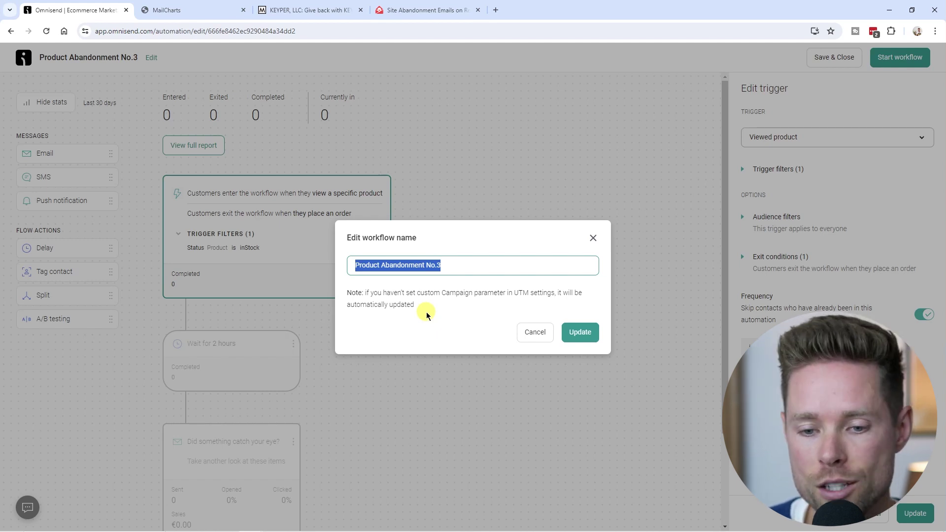
pyautogui.write('Product Browse Abandonment Campaign')
pyautogui.hotkey('ctrl', 'a')
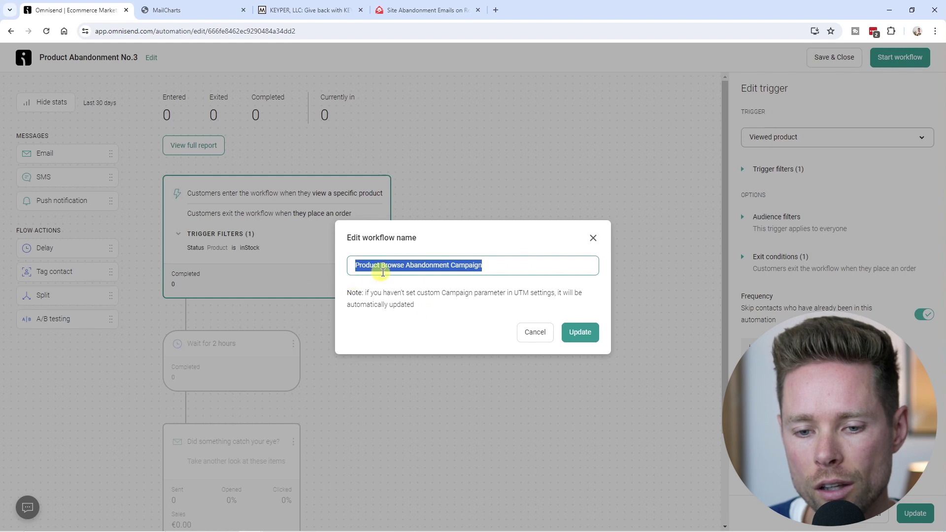
pyautogui.click(584, 334)
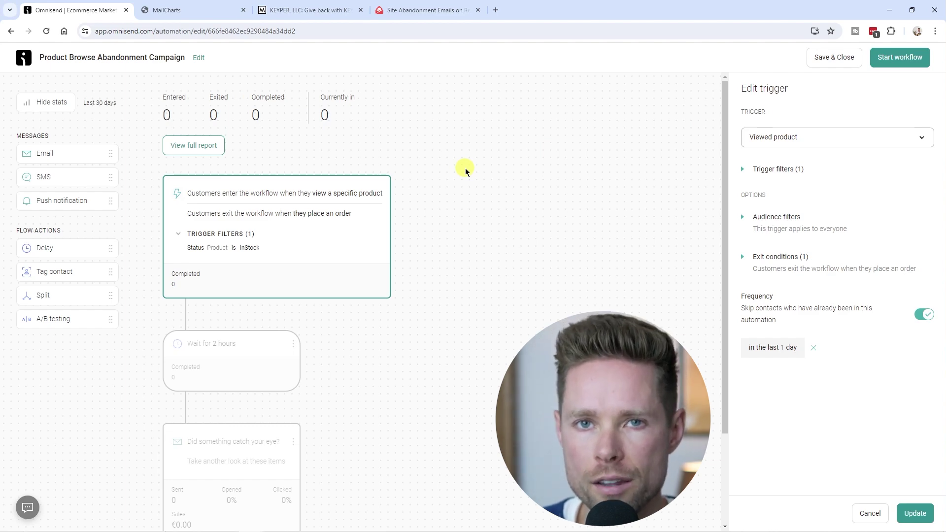
# Step: Expand the Viewed product trigger's filters and exit conditions, and review them along with the delay and email blocks in the workflow
pyautogui.click(777, 169)
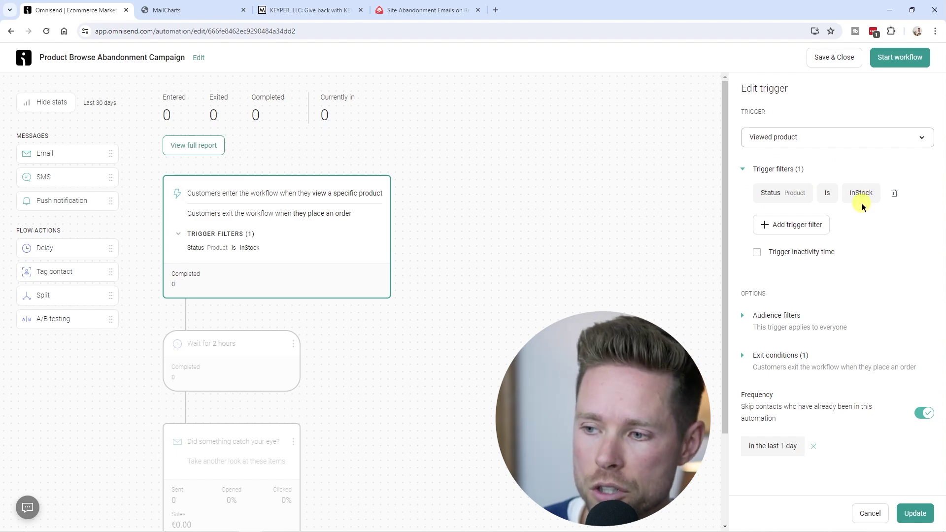
pyautogui.scroll(-3, 296, 335)
pyautogui.scroll(2, 321, 340)
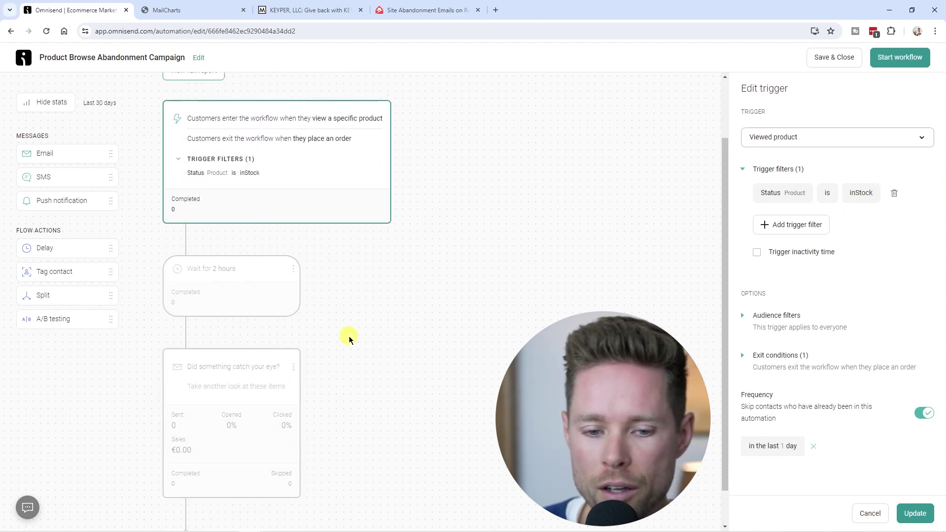
pyautogui.scroll(-1, 350, 338)
pyautogui.scroll(3, 405, 340)
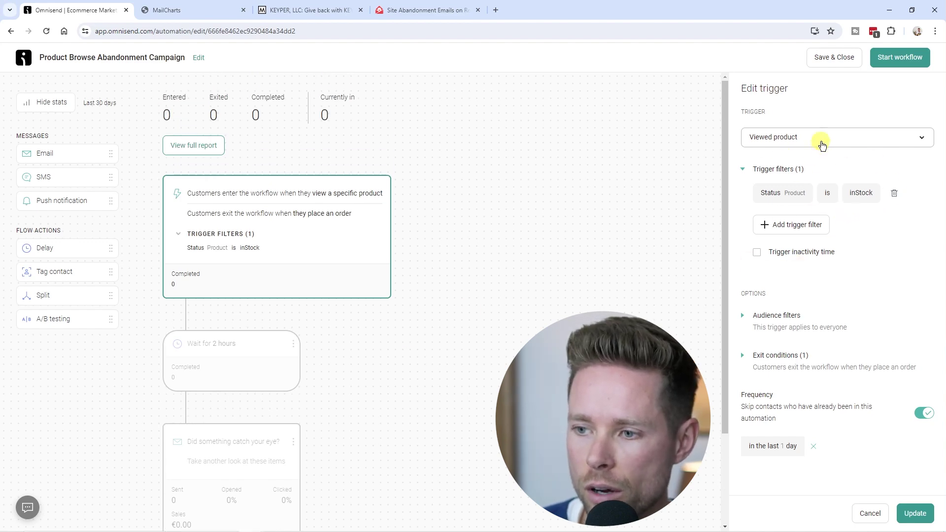
pyautogui.click(744, 358)
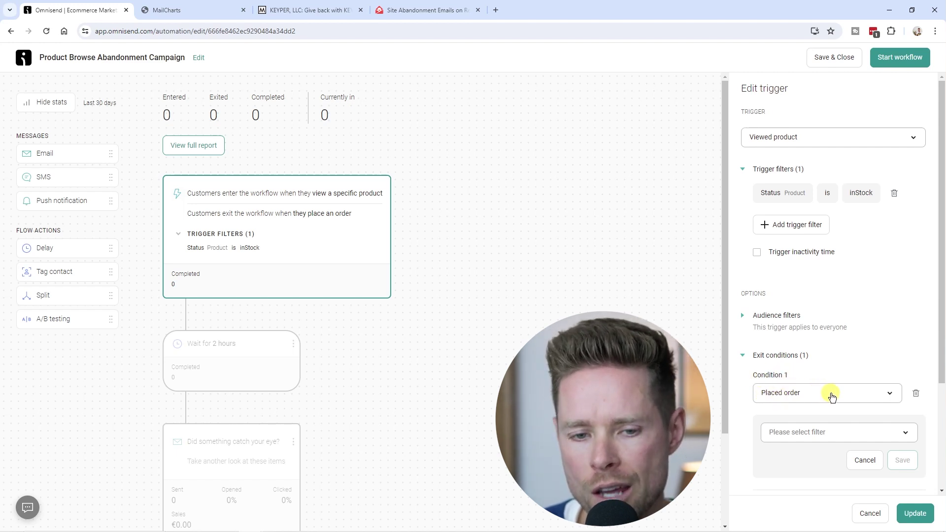
pyautogui.scroll(-3, 333, 332)
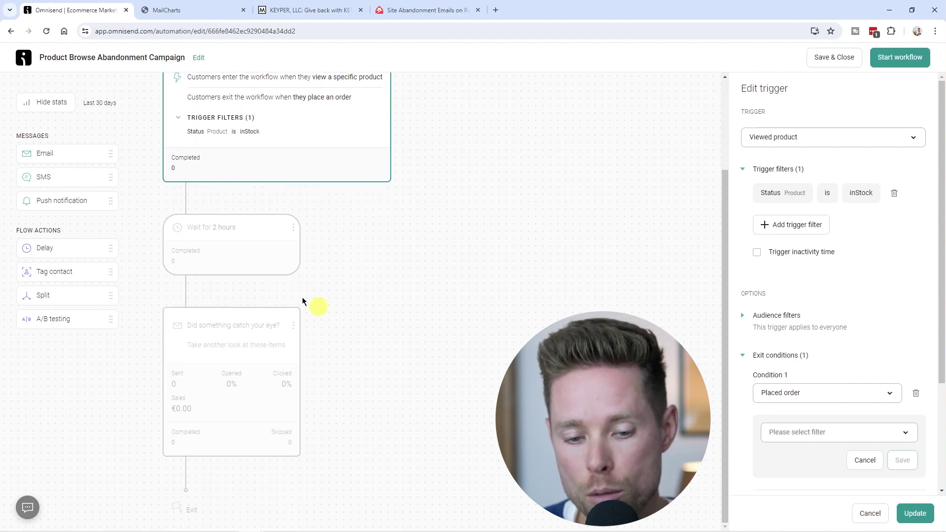
# Step: Add a second exit condition to the workflow trigger so contacts also leave on "Added product to cart"
pyautogui.scroll(3, 247, 345)
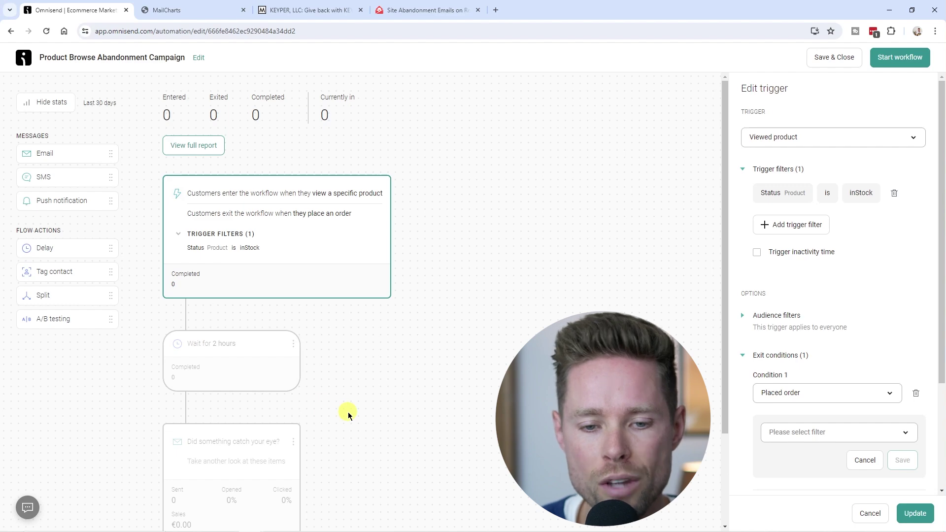
pyautogui.scroll(-2, 310, 277)
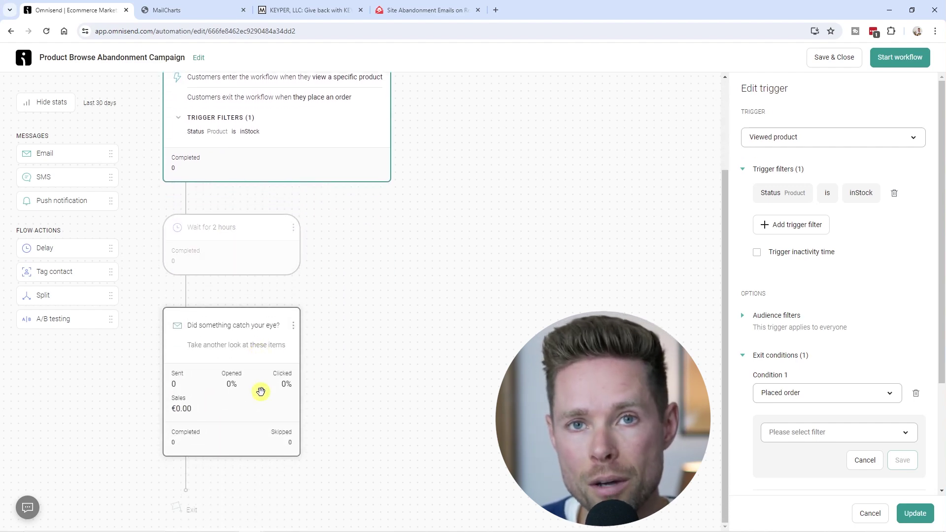
pyautogui.scroll(2, 261, 391)
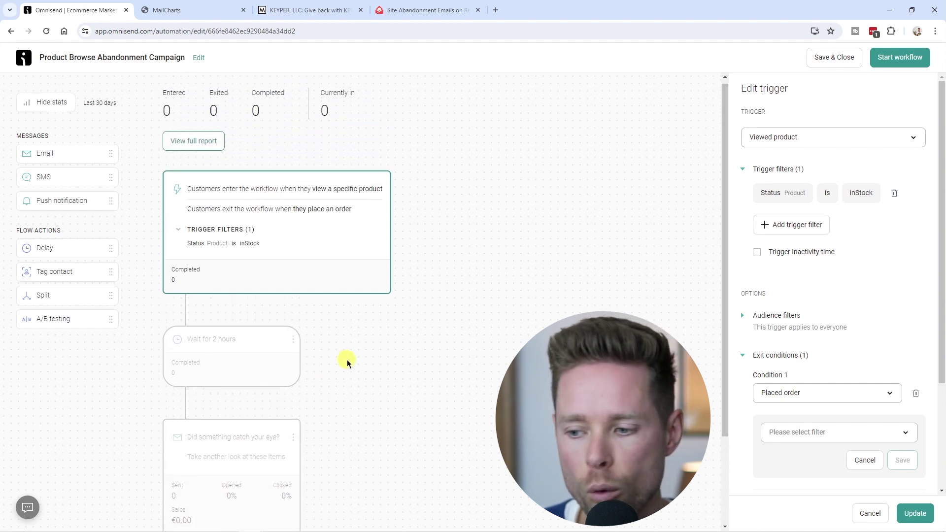
pyautogui.scroll(-3, 832, 236)
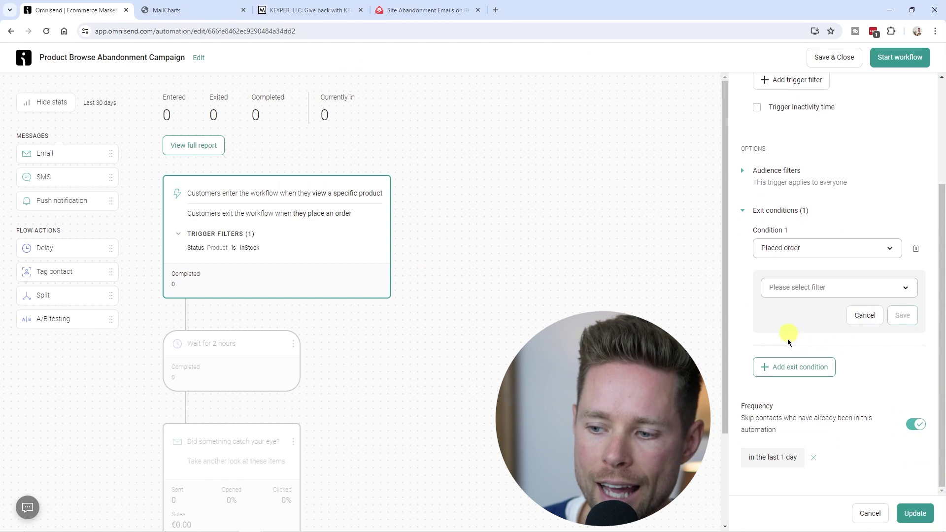
pyautogui.click(801, 369)
pyautogui.click(803, 380)
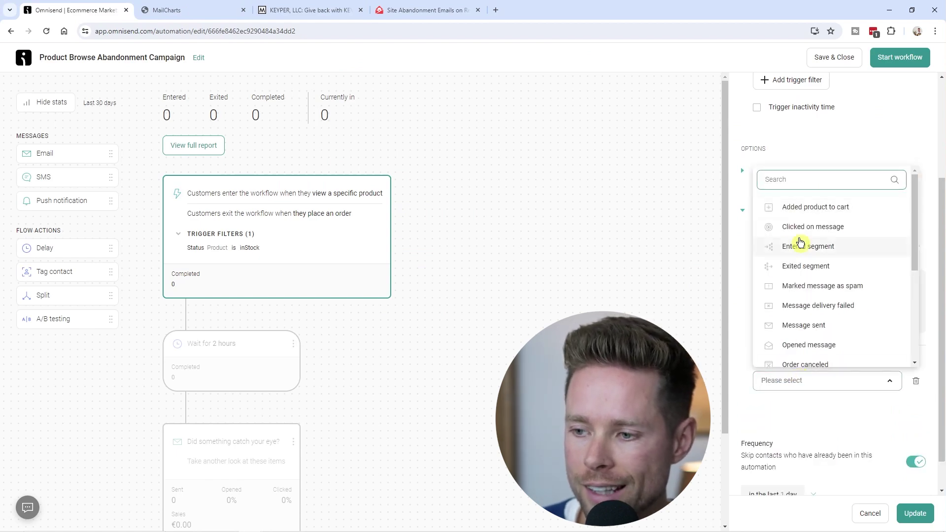
pyautogui.click(880, 215)
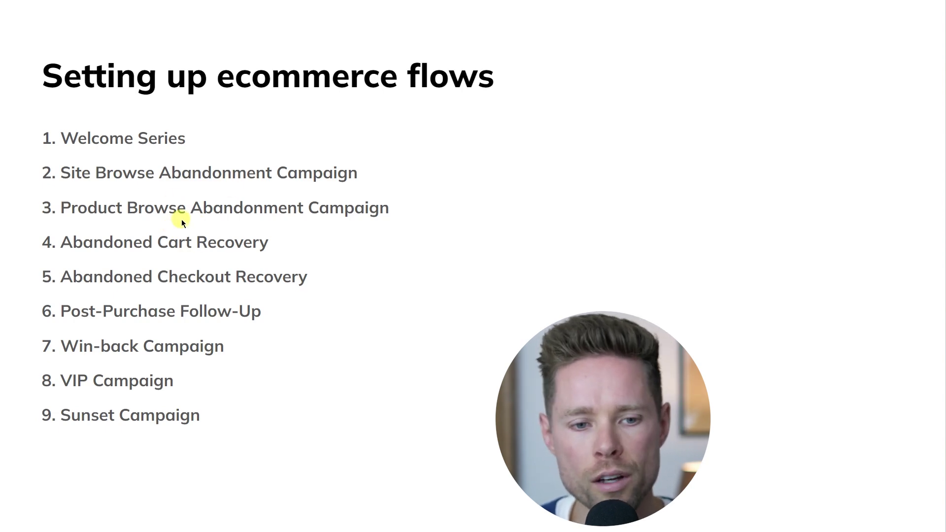
pyautogui.press('Escape')
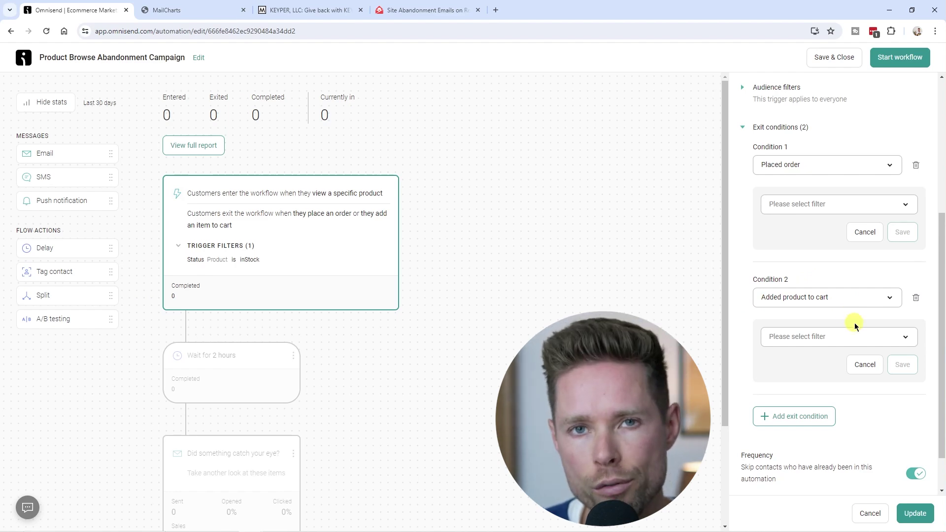
# Step: Set the trigger's frequency to skip contacts who have been in this automation in the last 14 days, and save it
pyautogui.scroll(-1, 885, 332)
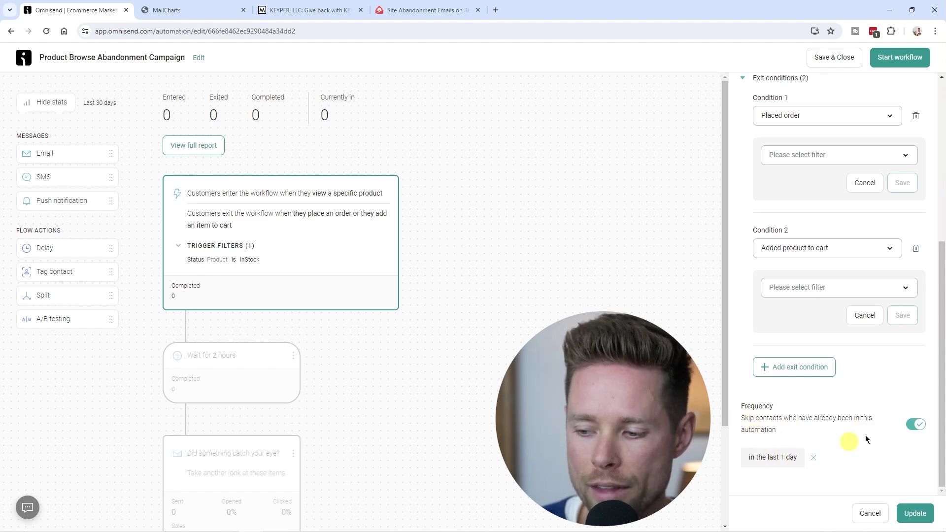
pyautogui.click(784, 458)
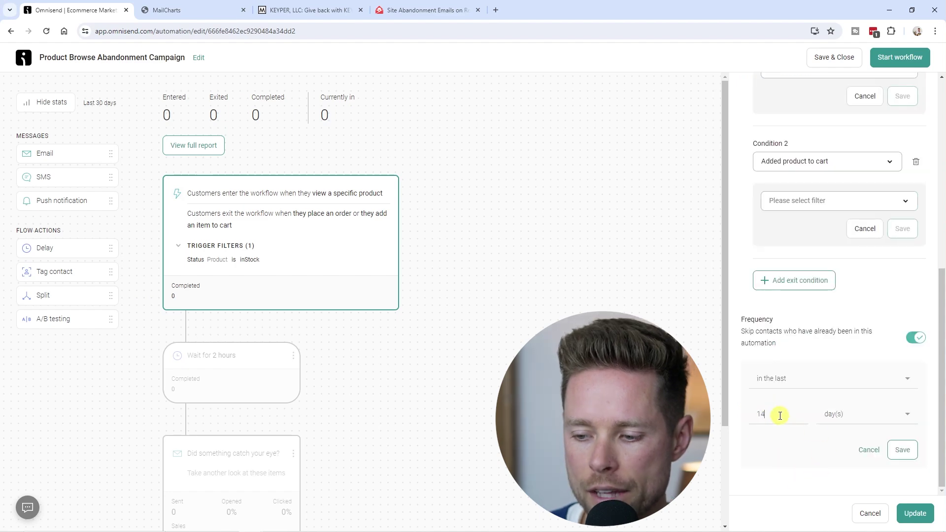
pyautogui.doubleClick(773, 423)
pyautogui.click(774, 416)
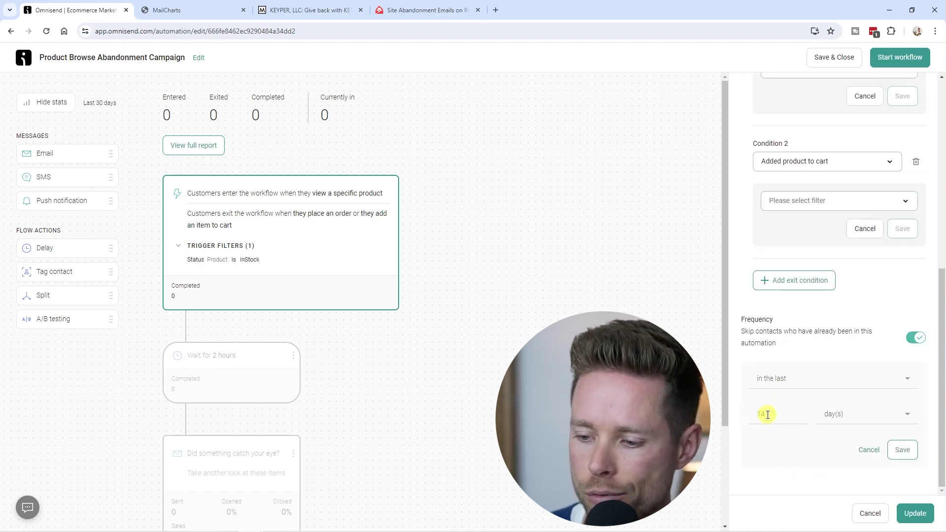
pyautogui.click(774, 412)
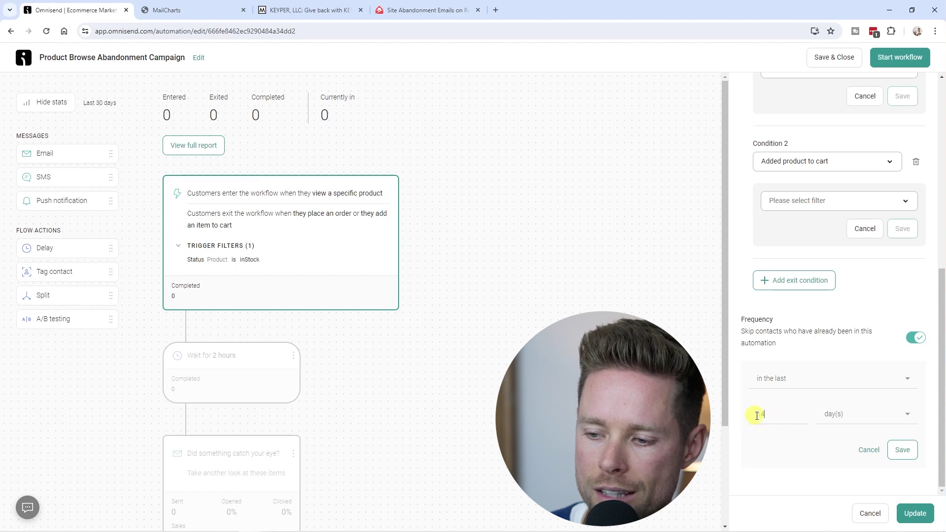
pyautogui.scroll(-3, 425, 441)
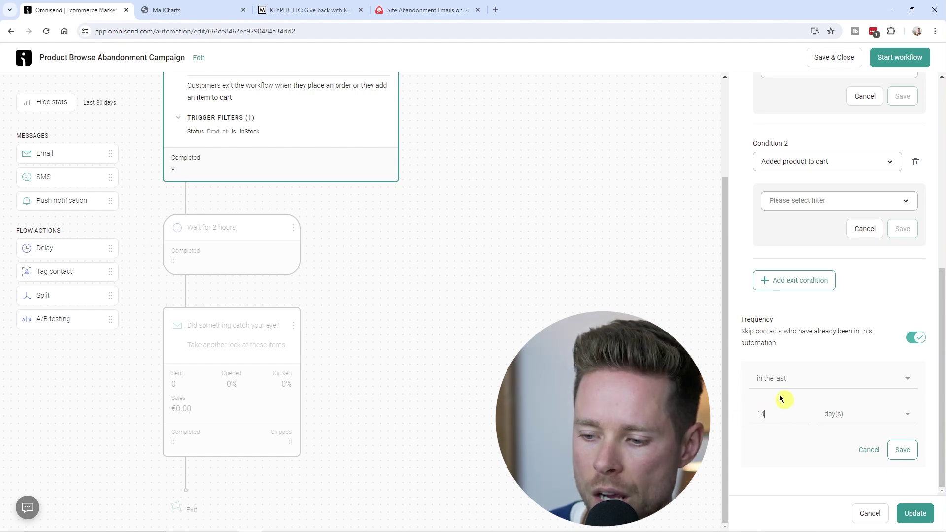
pyautogui.click(904, 450)
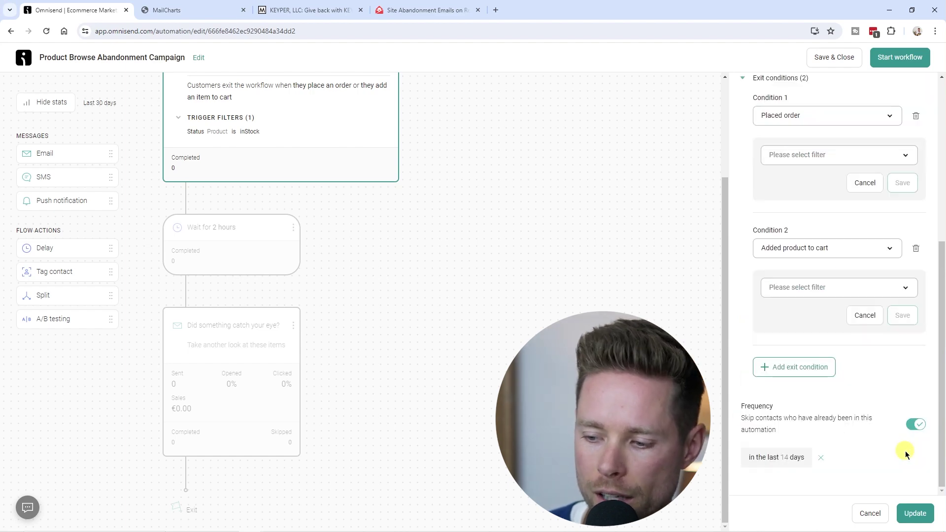
# Step: Insert an extra delay block between the trigger and the 2-hour wait, and delete it again
pyautogui.scroll(1, 180, 247)
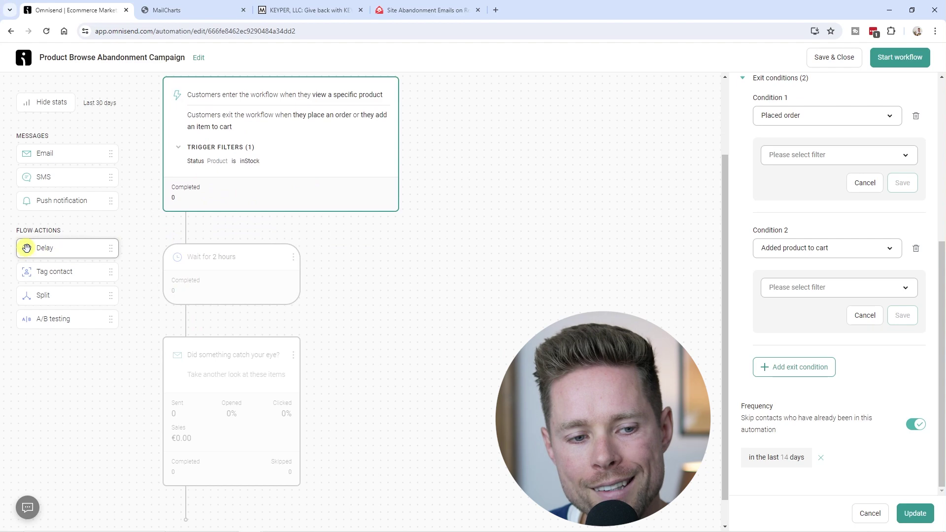
pyautogui.moveTo(44, 252); pyautogui.dragTo(205, 229)
pyautogui.click(294, 258)
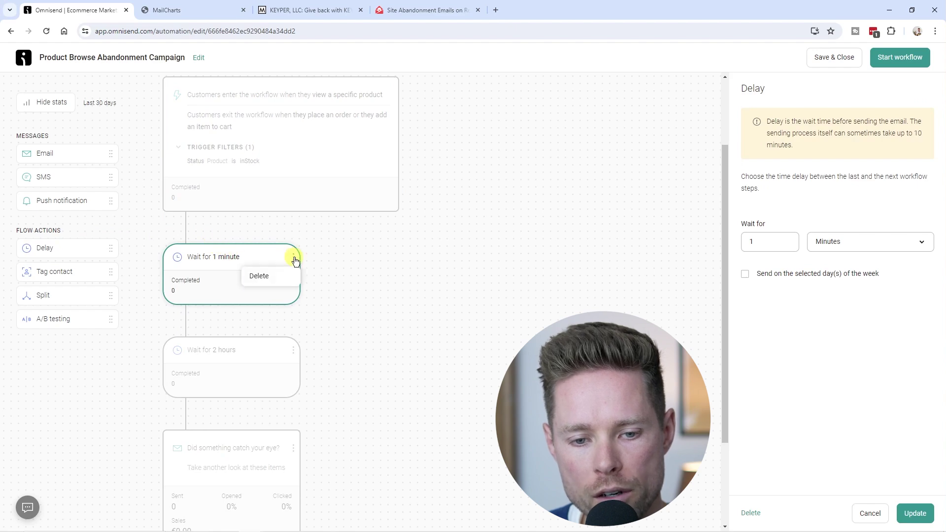
pyautogui.click(259, 277)
pyautogui.click(555, 302)
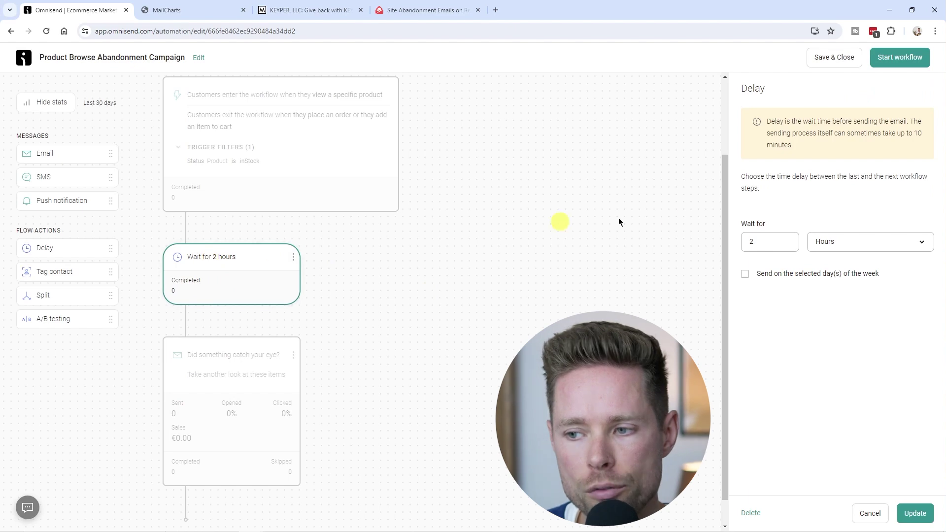
# Step: Check the 2-hour delay and email block settings, look over the example emails in MailCharts and Really Good Emails, and return to Omnisend
pyautogui.doubleClick(753, 242)
pyautogui.click(869, 514)
pyautogui.click(212, 368)
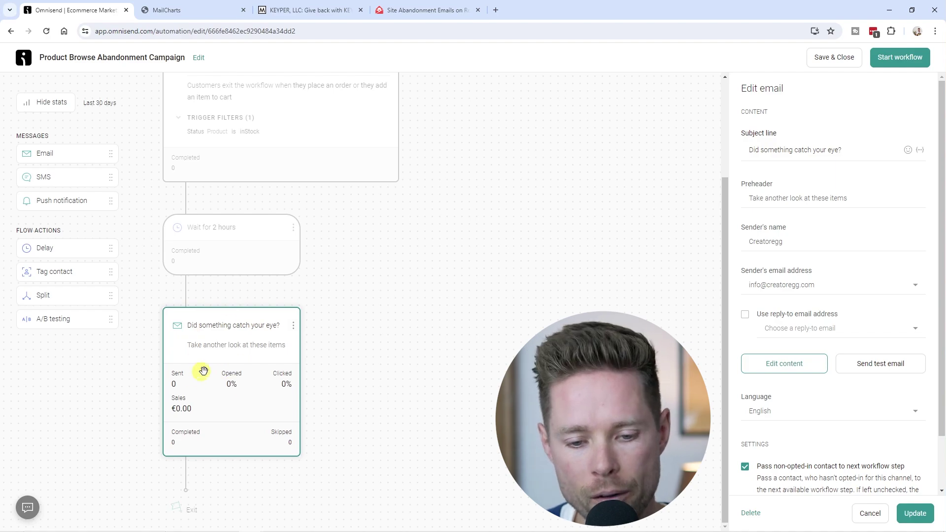
pyautogui.hotkey('ctrl', 'Tab')
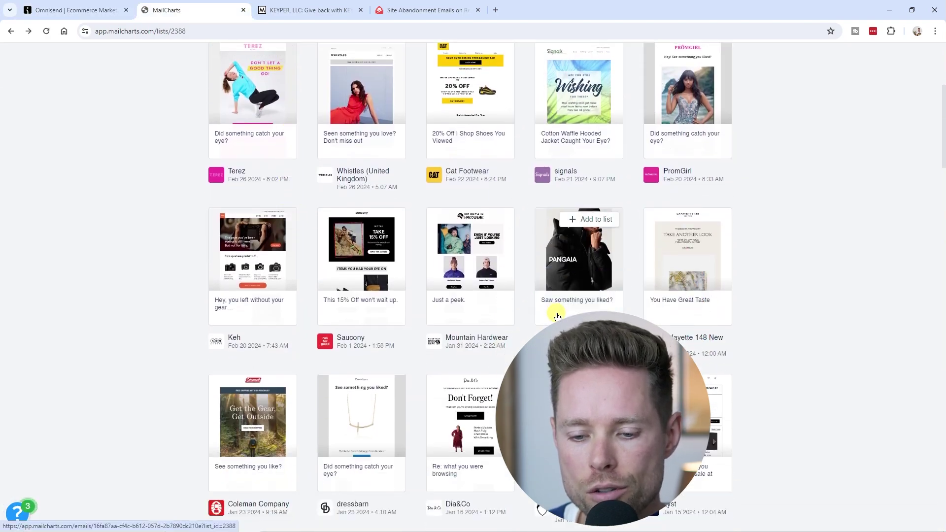
pyautogui.scroll(-2, 523, 244)
pyautogui.hotkey('ctrl', 'Tab')
pyautogui.hotkey('ctrl', 'Tab')
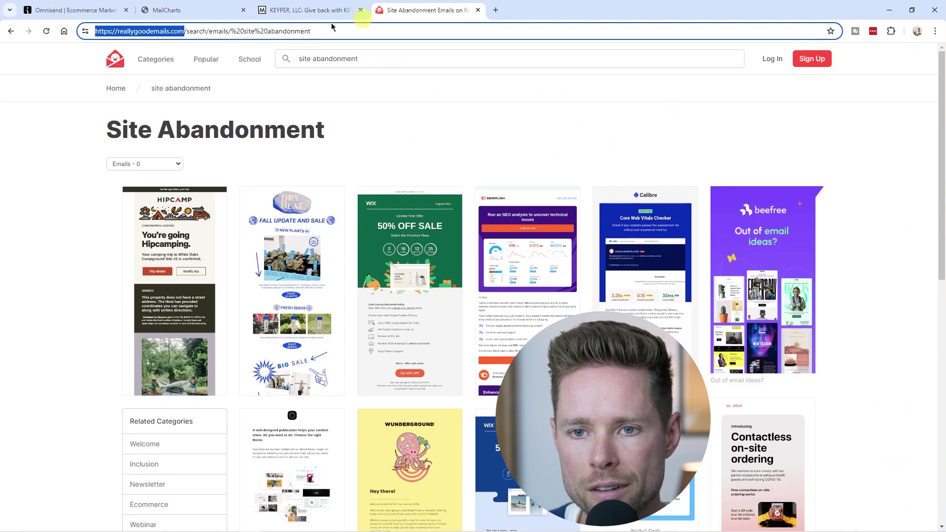
pyautogui.click(79, 10)
# Step: Insert an A/B testing block with a 50/50 participant split between the 2-hour delay and the email
pyautogui.scroll(-2, 236, 217)
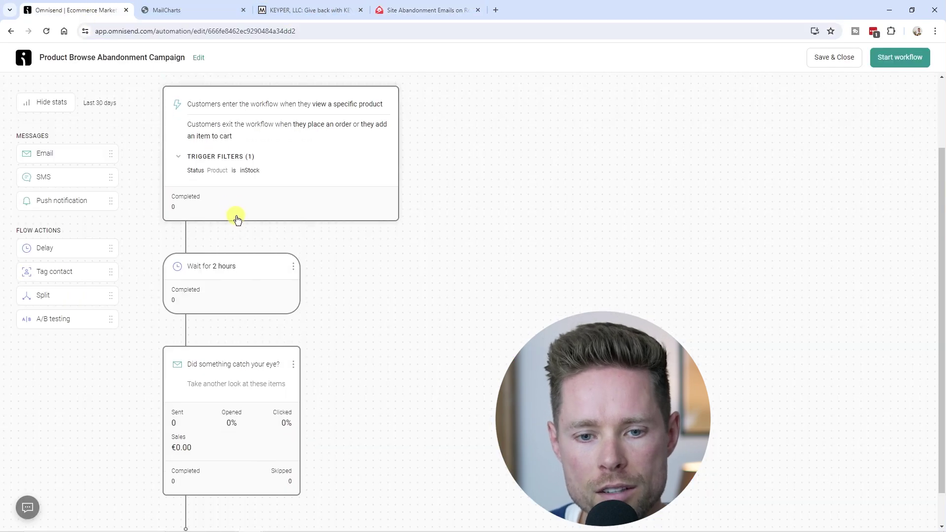
pyautogui.moveTo(50, 321); pyautogui.dragTo(209, 292)
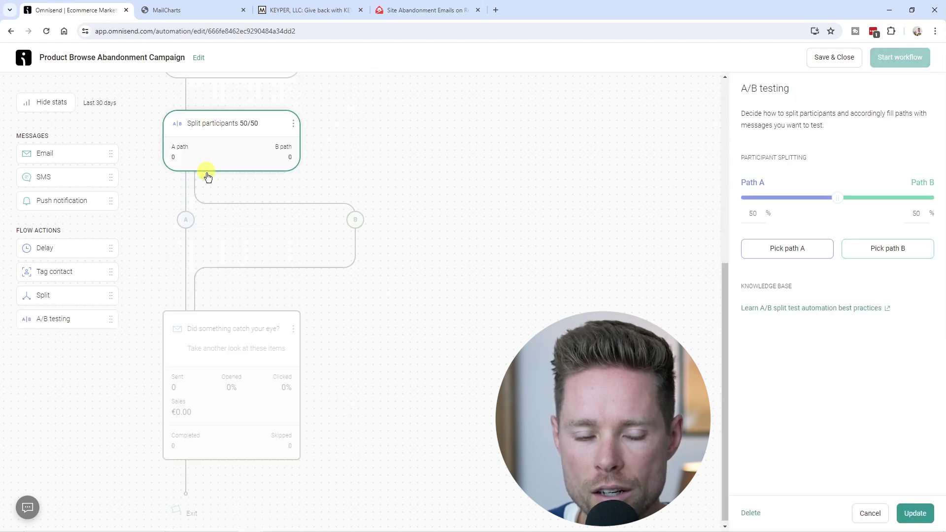
pyautogui.scroll(1, 206, 167)
pyautogui.scroll(-1, 180, 362)
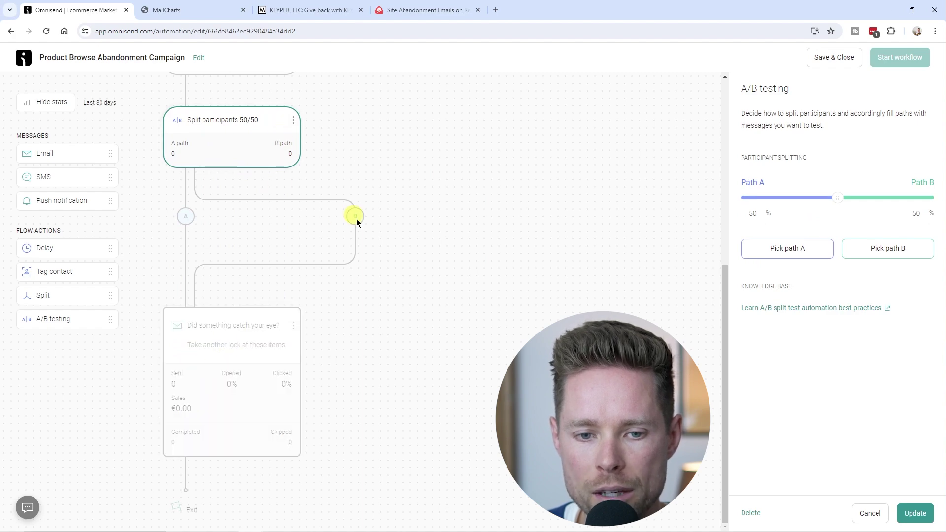
pyautogui.click(925, 520)
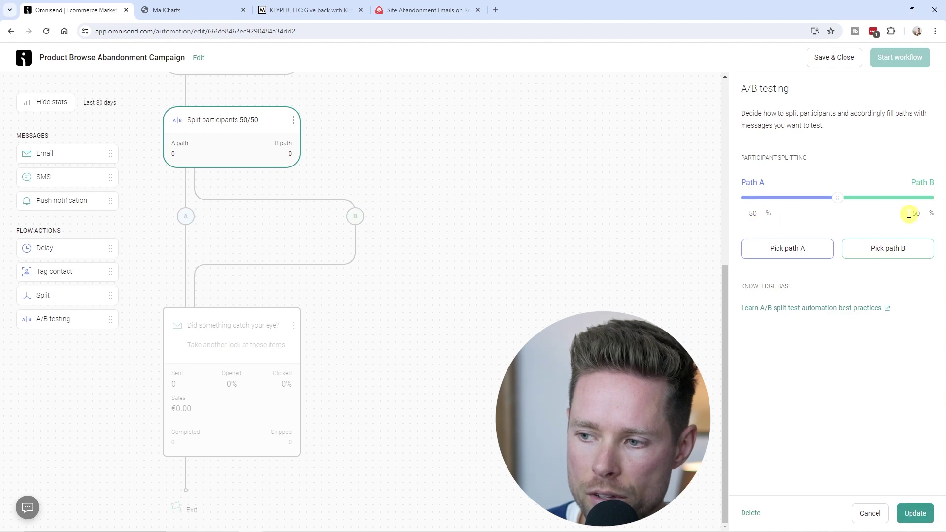
pyautogui.click(916, 513)
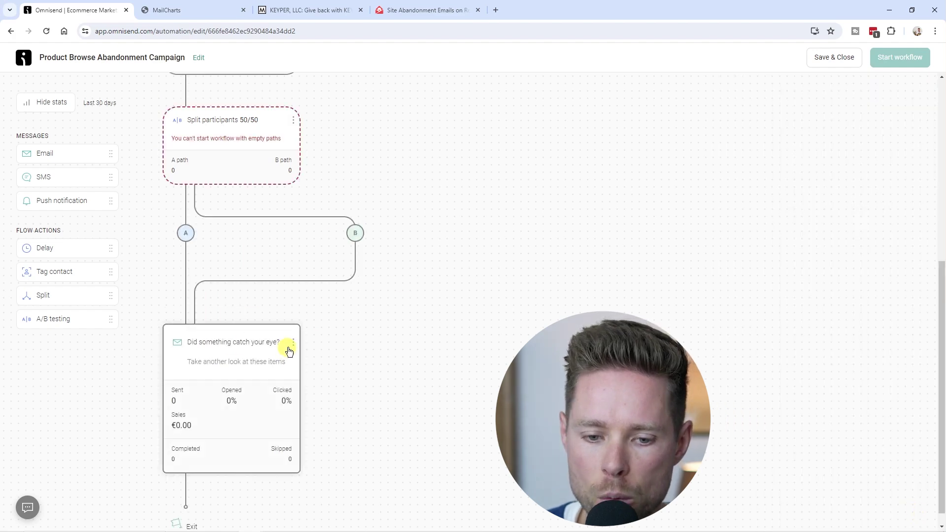
# Step: Clone the "Did something catch your eye?" email and place the copy in path B of the A/B test
pyautogui.click(293, 348)
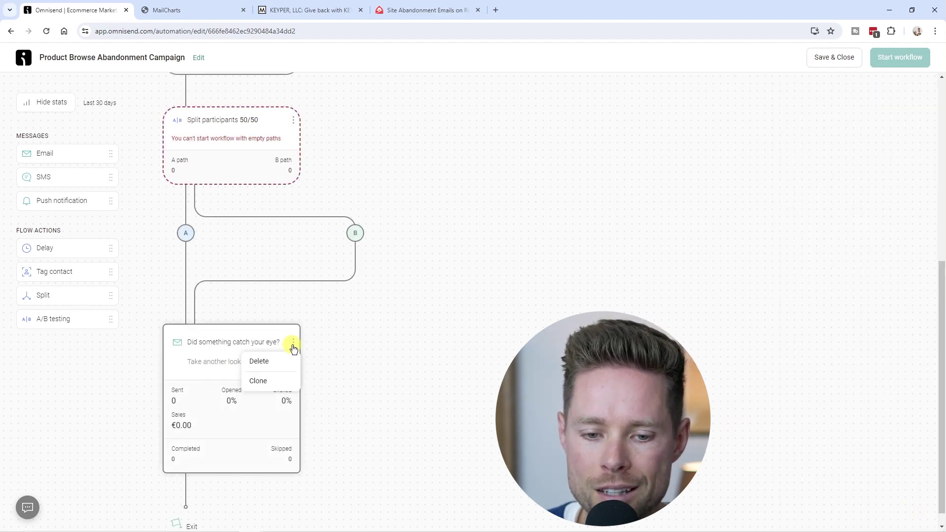
pyautogui.click(272, 383)
pyautogui.scroll(-3, 271, 380)
pyautogui.moveTo(266, 380)
pyautogui.mouseDown()
pyautogui.moveTo(253, 340)
pyautogui.moveTo(349, 131)
pyautogui.moveTo(384, 187)
pyautogui.moveTo(393, 239)
pyautogui.mouseUp()
# Step: Move the remaining "Did something catch your eye?" email from below the split into path A
pyautogui.click(233, 437)
pyautogui.moveTo(215, 428)
pyautogui.mouseDown()
pyautogui.moveTo(211, 384)
pyautogui.moveTo(210, 429)
pyautogui.mouseUp()
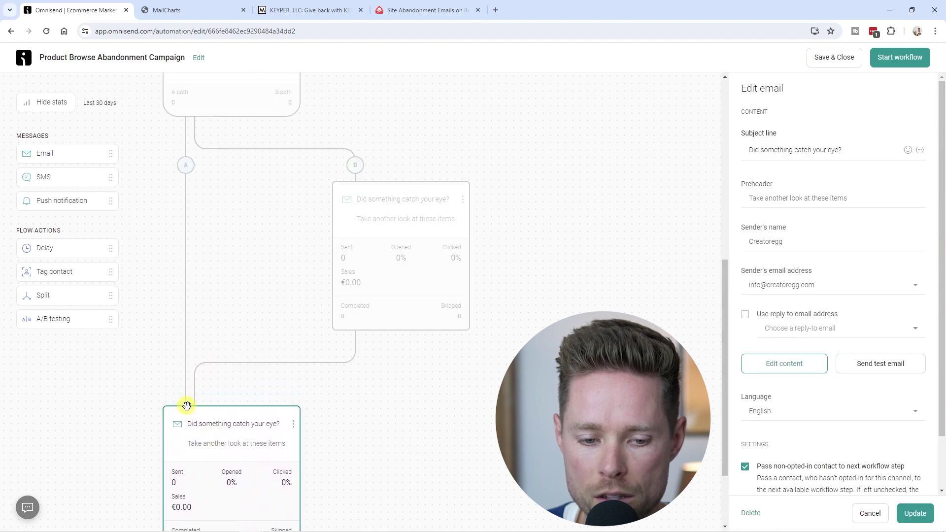
pyautogui.scroll(-2, 188, 394)
pyautogui.scroll(2, 234, 355)
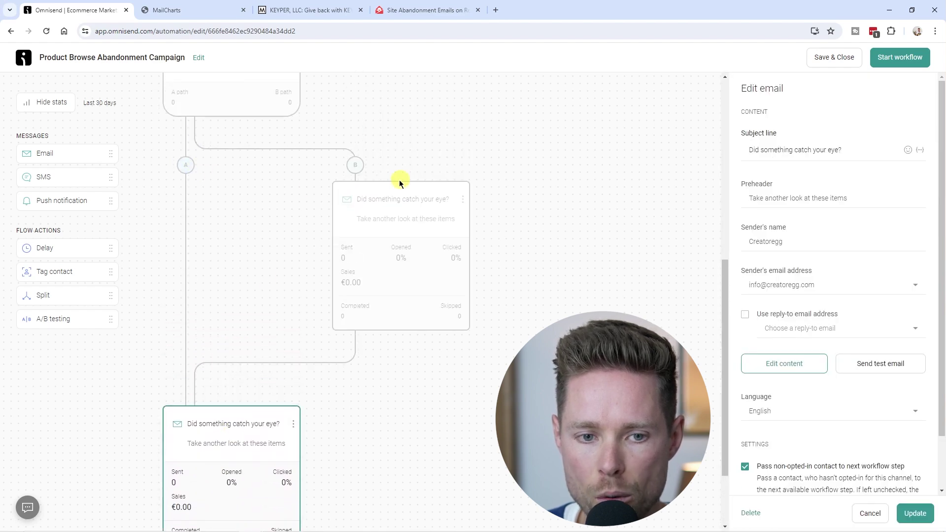
pyautogui.moveTo(241, 423); pyautogui.dragTo(194, 175)
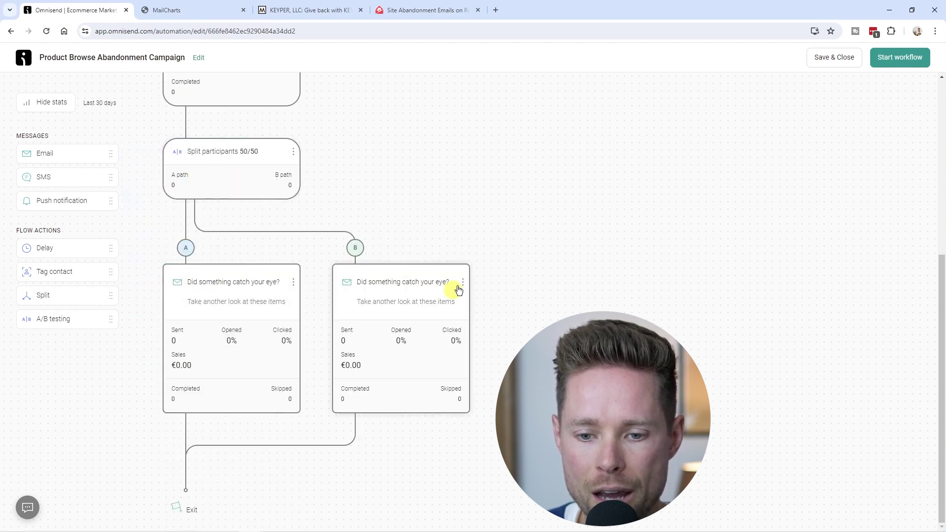
# Step: Set the path B email's subject line to "Did something catch your eye? Dasdfasdf" and apply the update
pyautogui.click(464, 283)
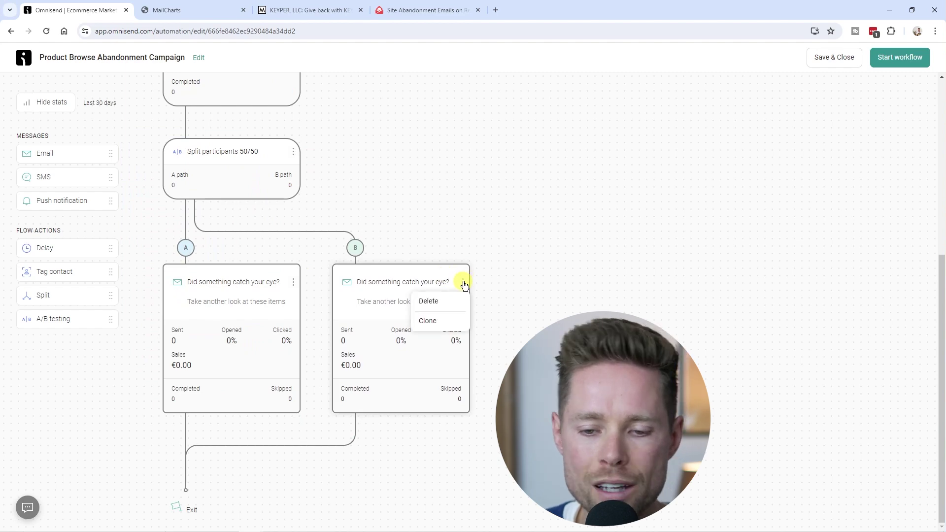
pyautogui.click(379, 285)
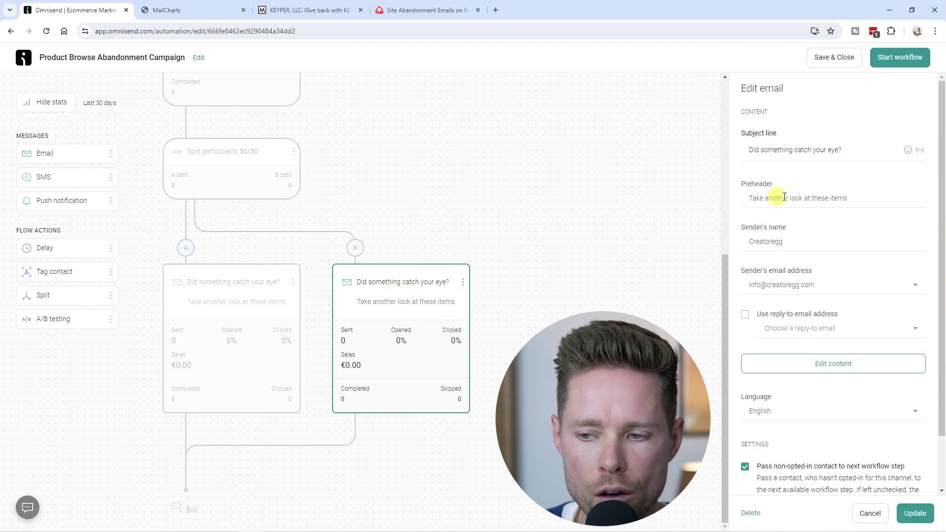
pyautogui.moveTo(751, 151); pyautogui.dragTo(857, 149)
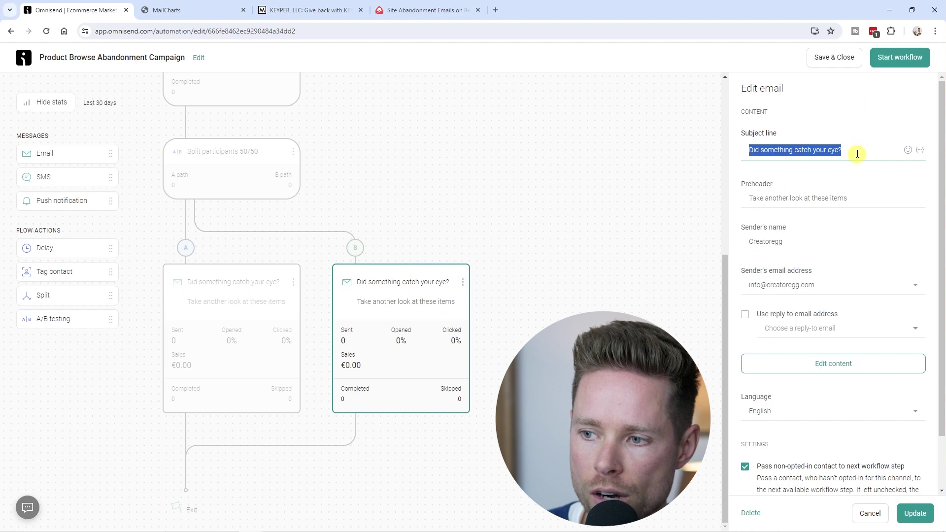
pyautogui.click(858, 154)
pyautogui.write('D')
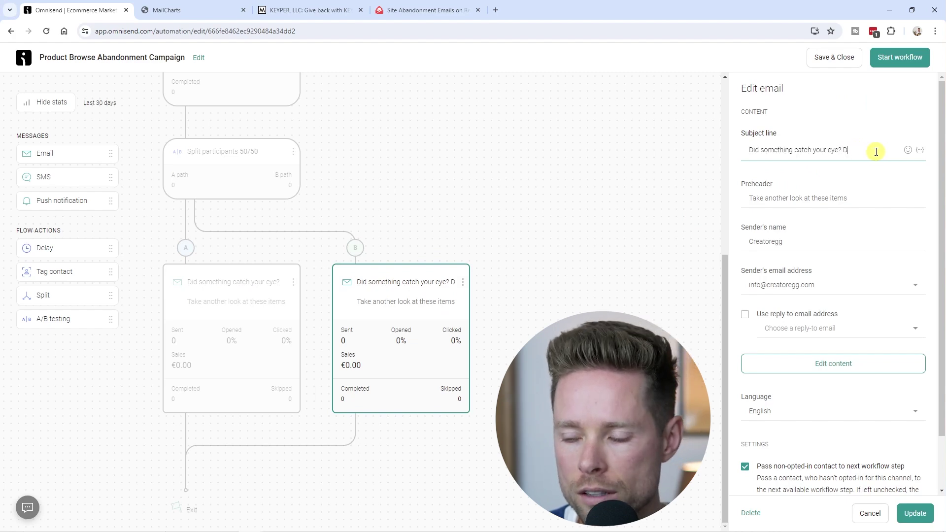
pyautogui.write('asdfasdf')
pyautogui.click(915, 513)
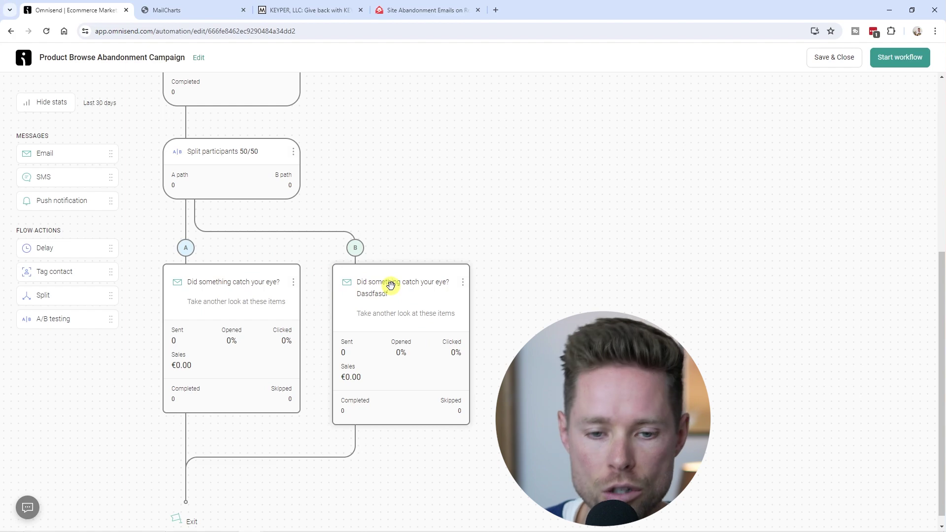
# Step: Review the complete workflow, from the trigger through the A/B split to both email paths
pyautogui.scroll(-1, 362, 299)
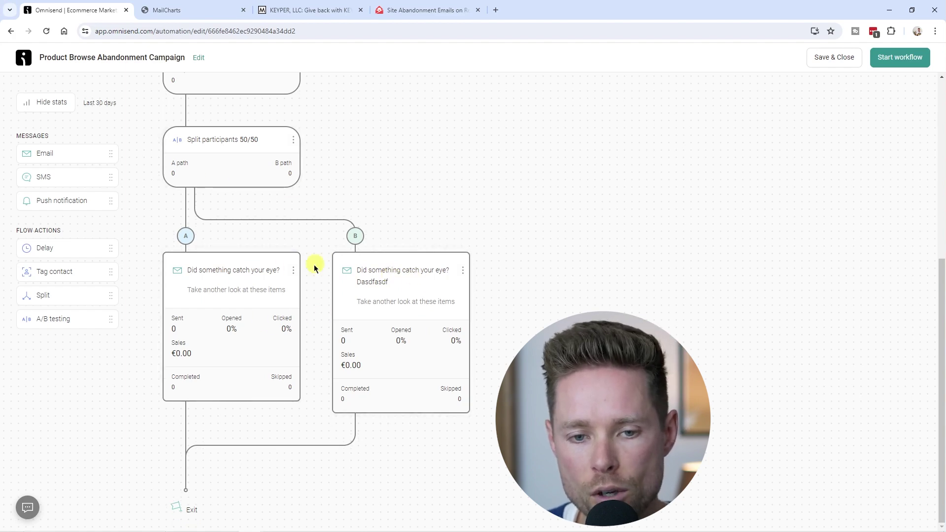
pyautogui.click(255, 157)
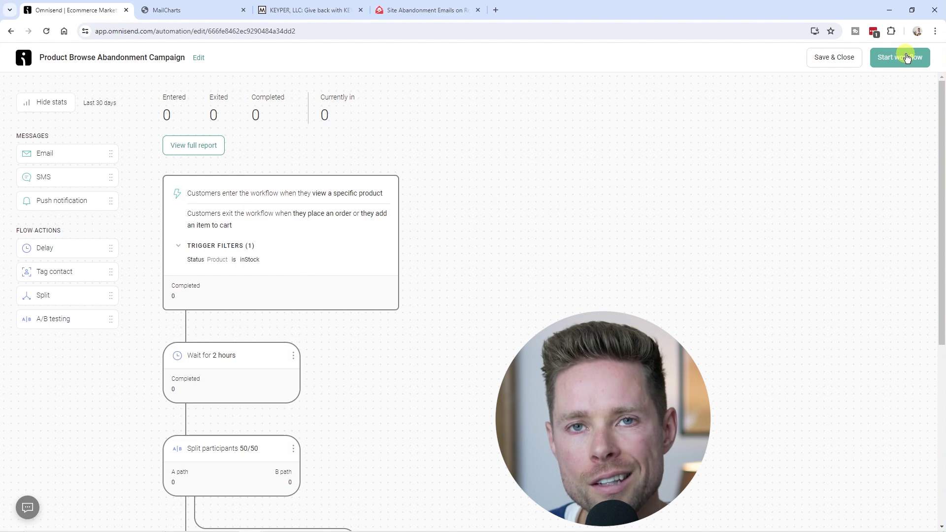
pyautogui.scroll(-3, 584, 228)
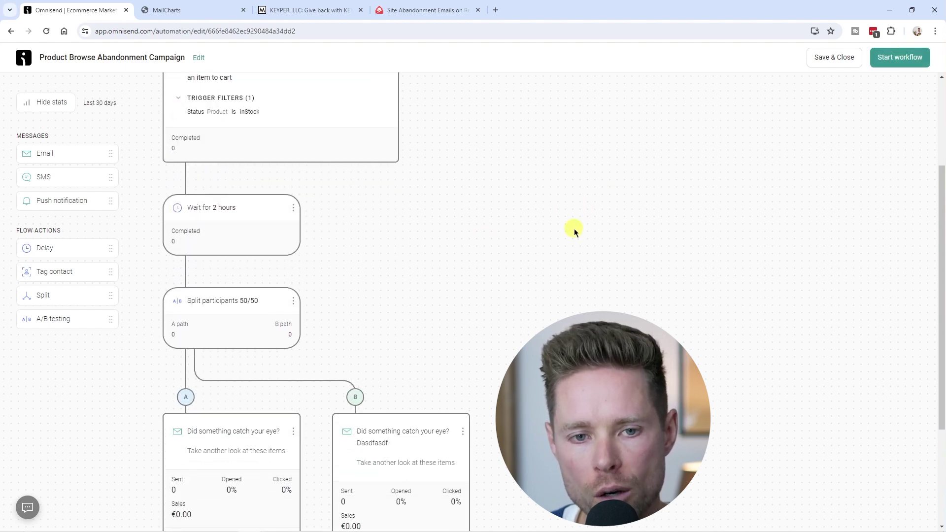